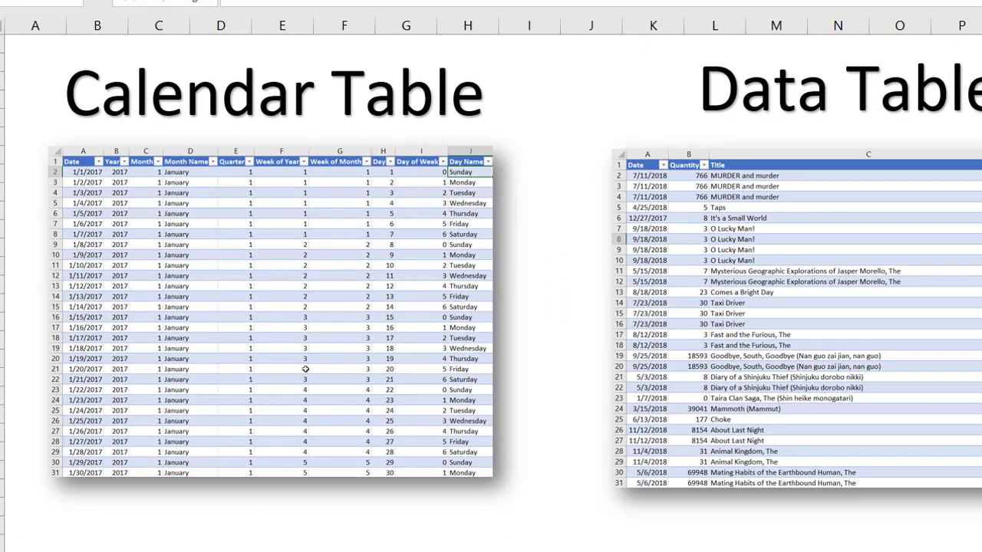
Step: Switch to the sheet with the Date, Quantity, Title and Genre data table
key(ctrl+Page_Down)
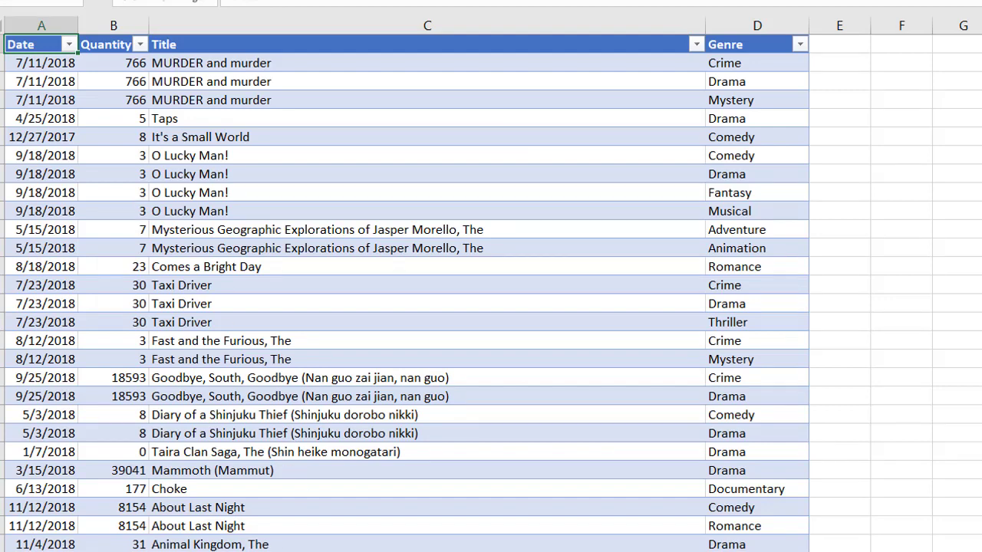
Step: Step past the calendar sheet to the pivot sheet with Total and Weekend Quantity by Weekend?
key(ctrl+Page_Down)
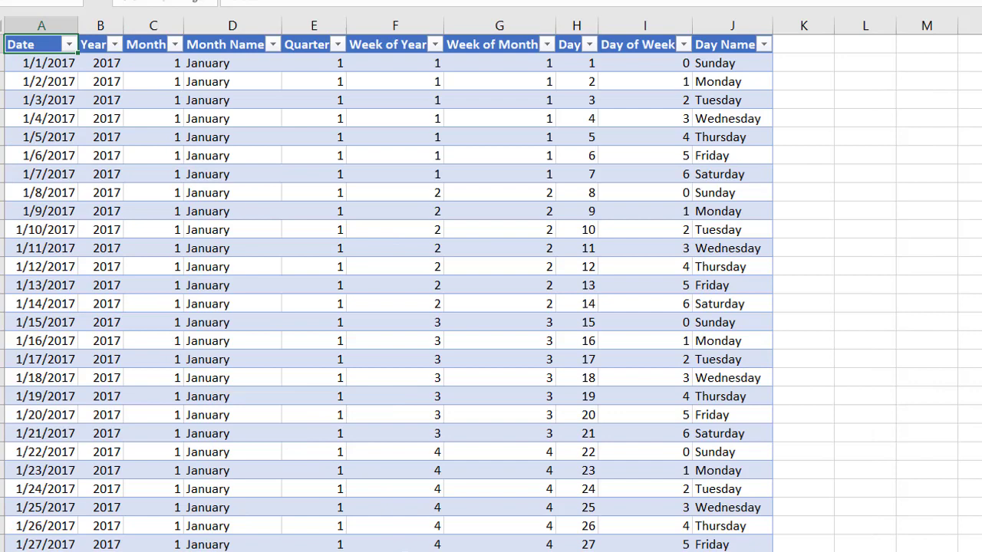
key(ctrl+Page_Down)
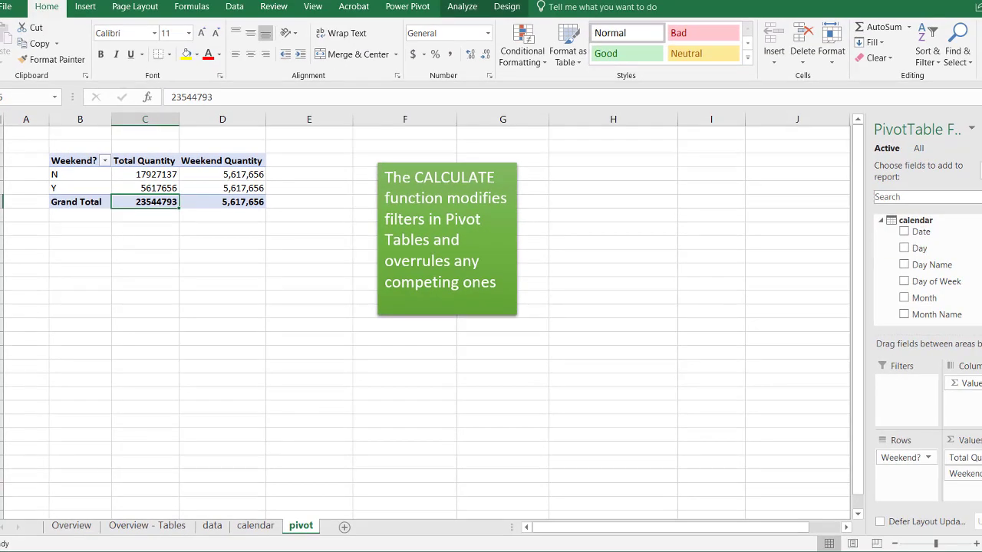
scroll(927, 268, down, 5)
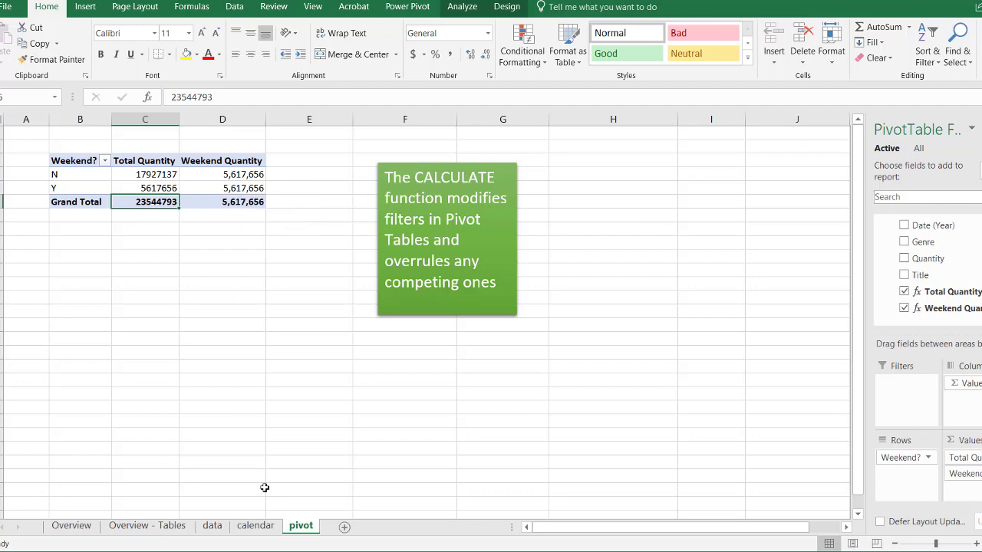
click(214, 528)
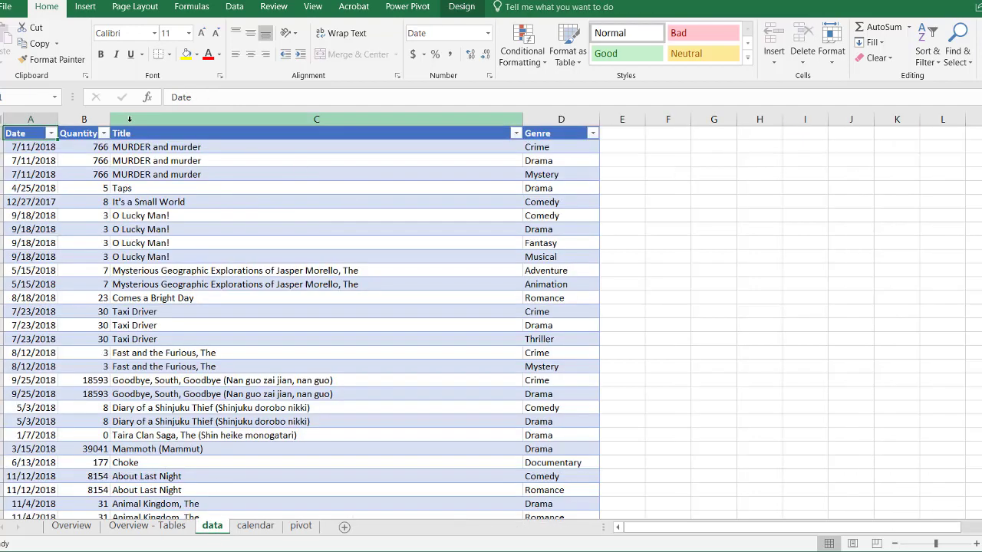
click(87, 116)
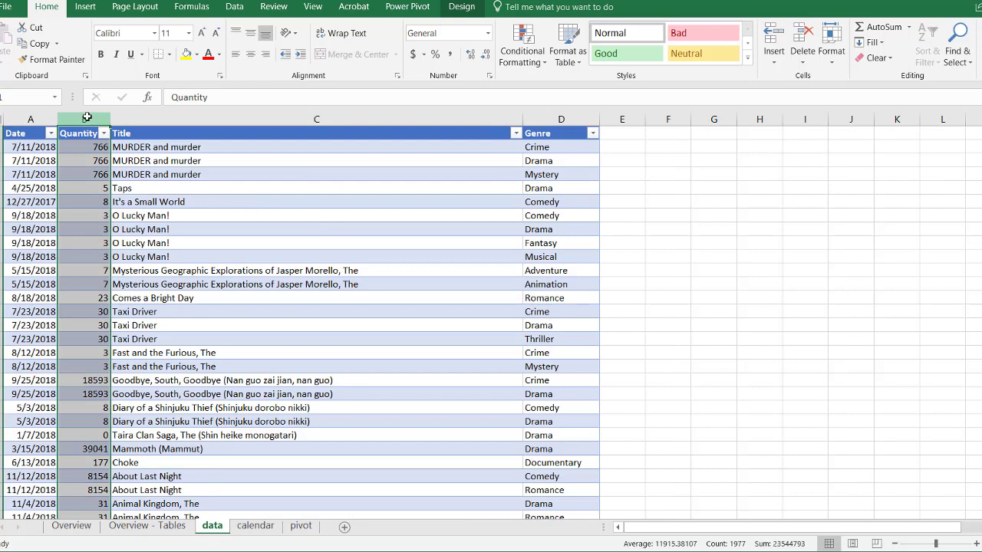
click(303, 529)
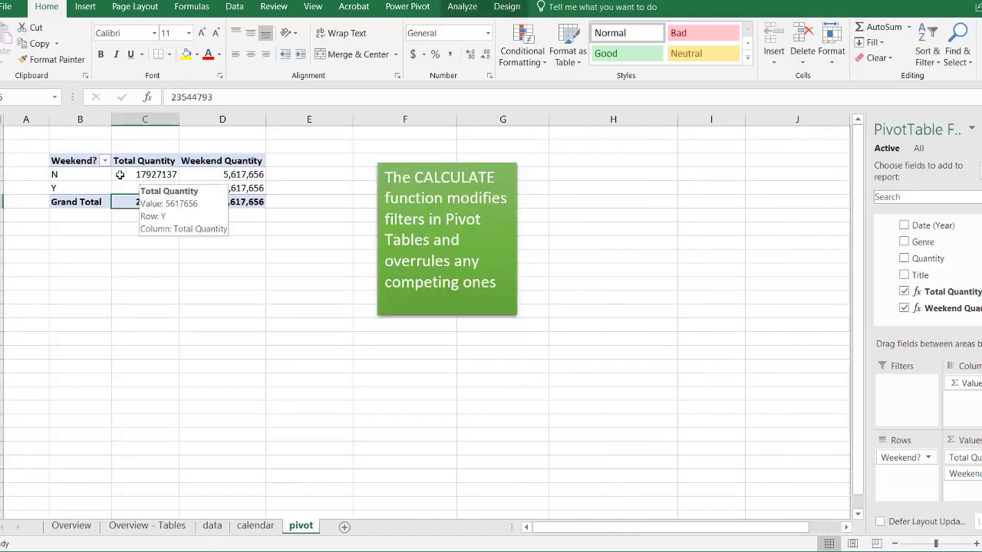
click(223, 179)
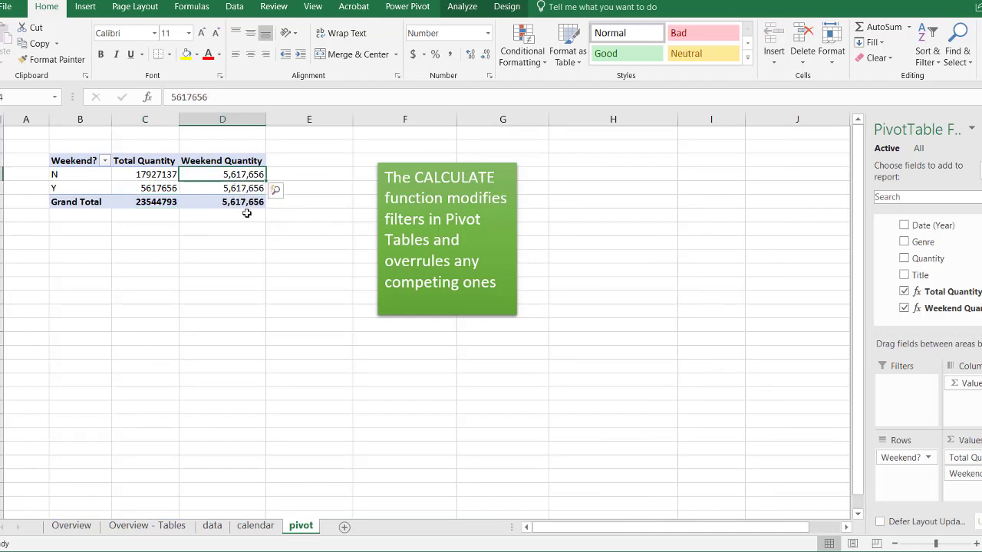
mouse_move(210, 176)
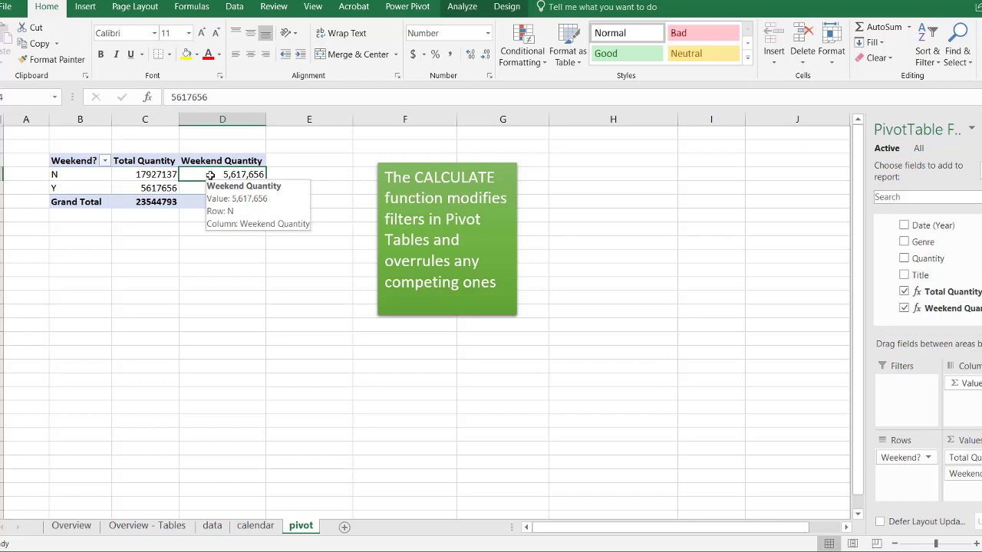
click(414, 164)
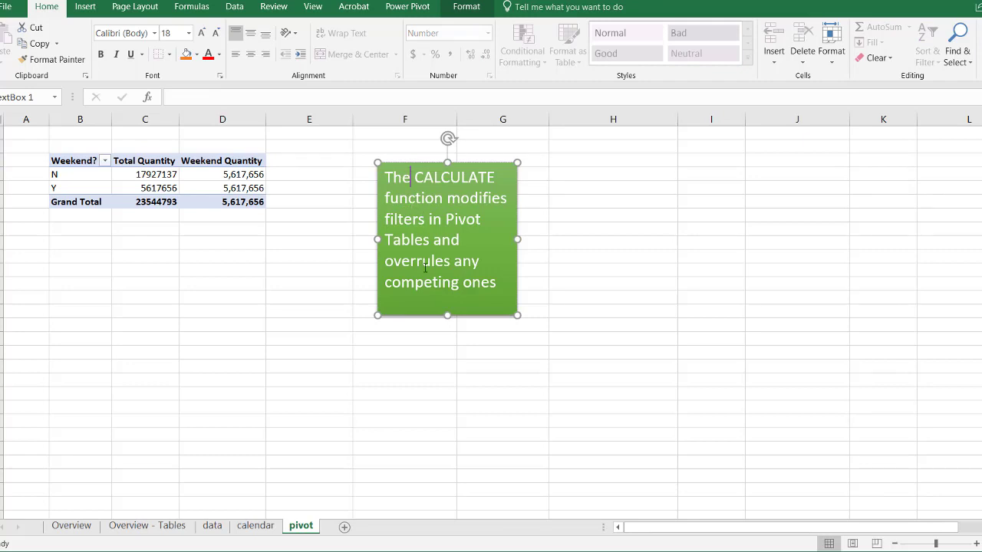
click(146, 178)
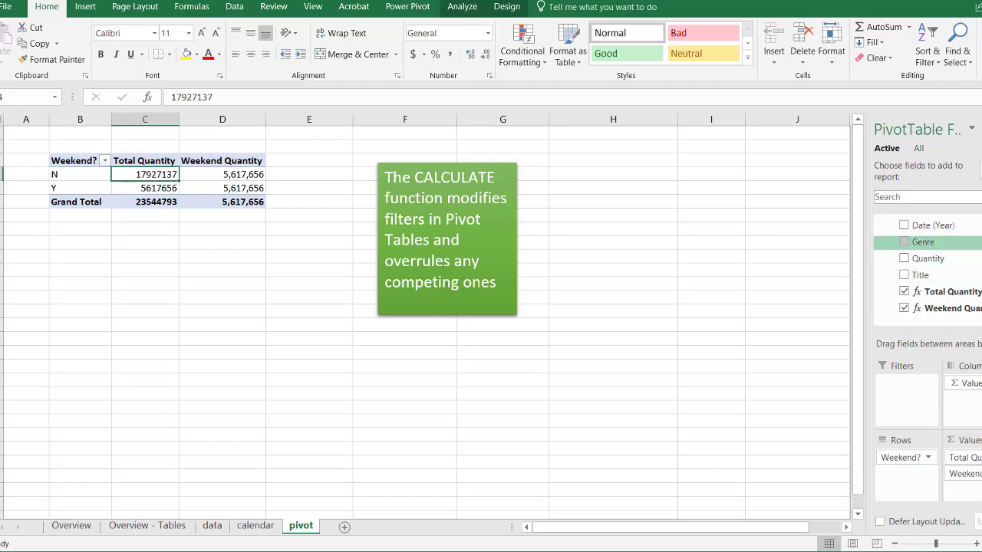
scroll(932, 265, up, 4)
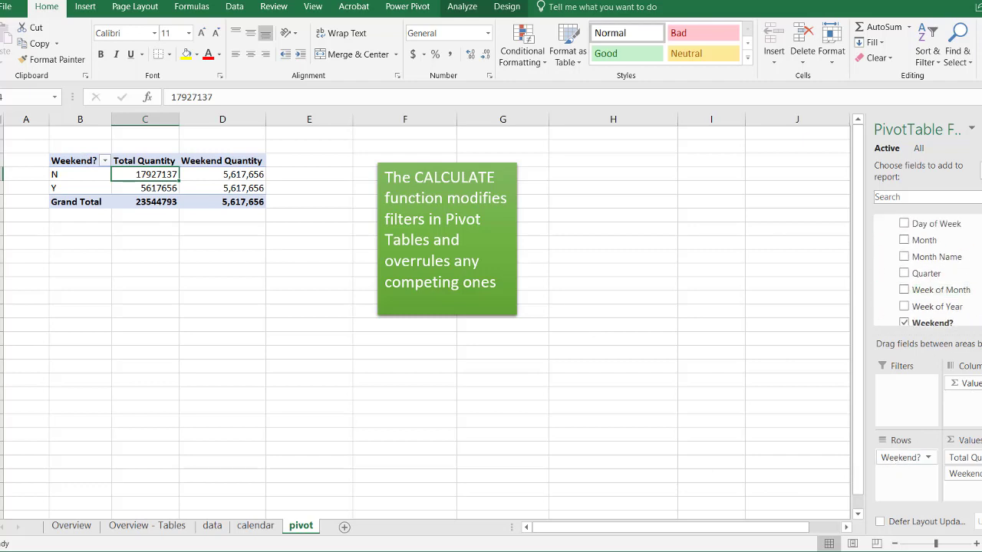
scroll(932, 265, down, 2)
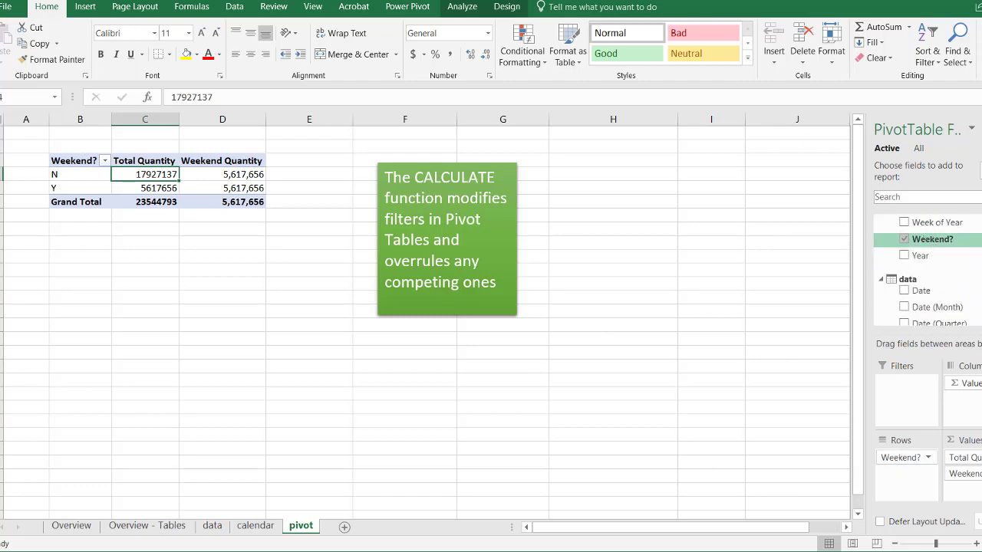
scroll(921, 260, up, 4)
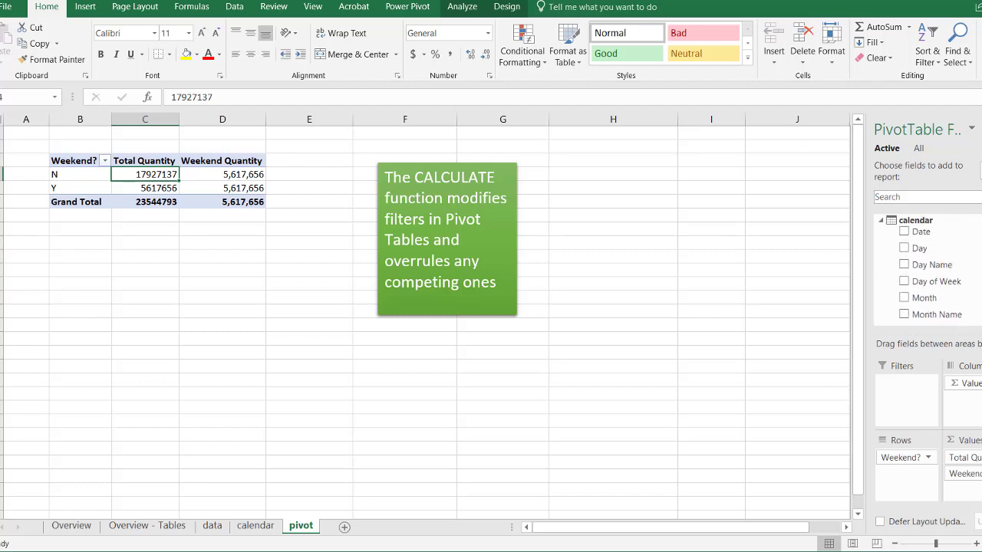
scroll(927, 268, down, 4)
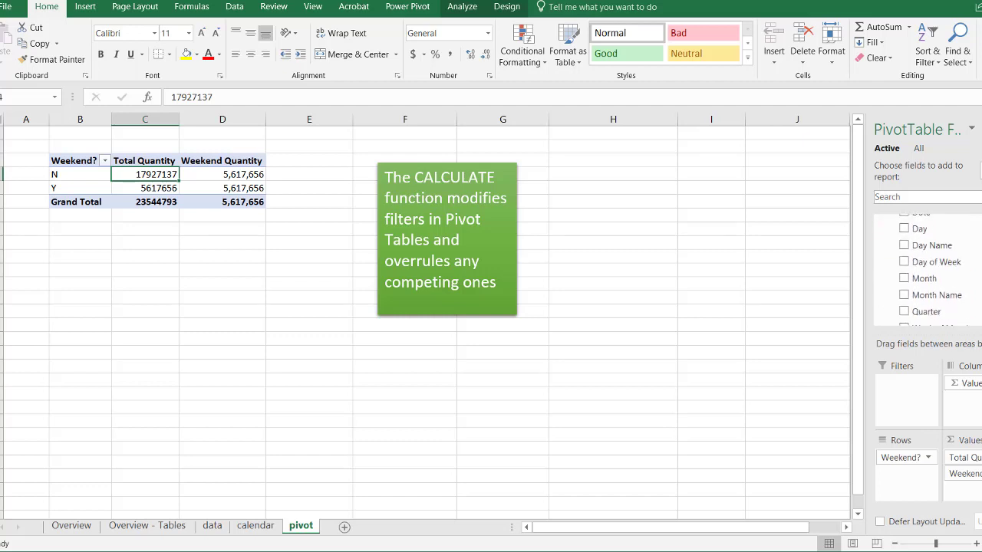
scroll(921, 307, down, 1)
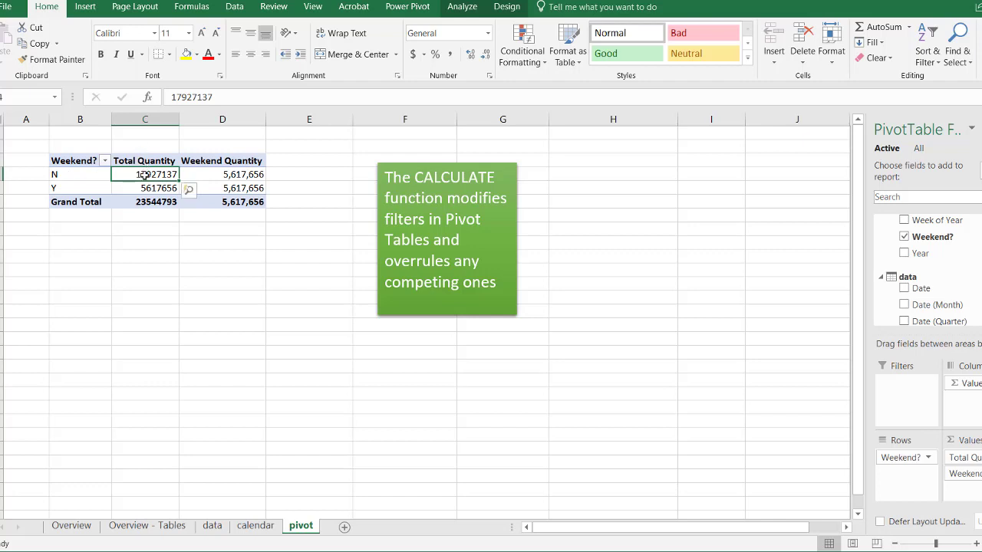
scroll(921, 252, up, 1)
scroll(924, 265, down, 3)
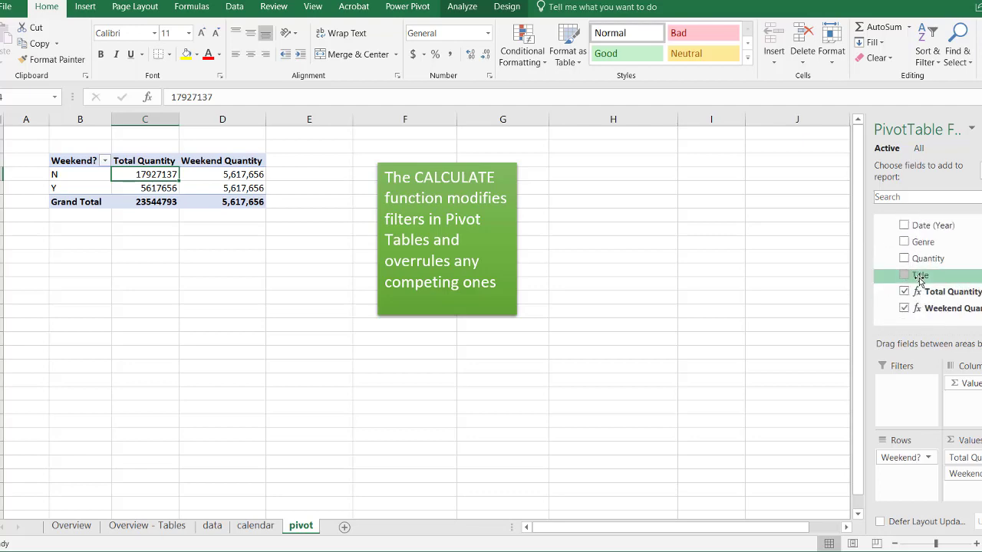
Step: Check the data sheet's Quantity column total, then come back to the pivot sheet
click(214, 527)
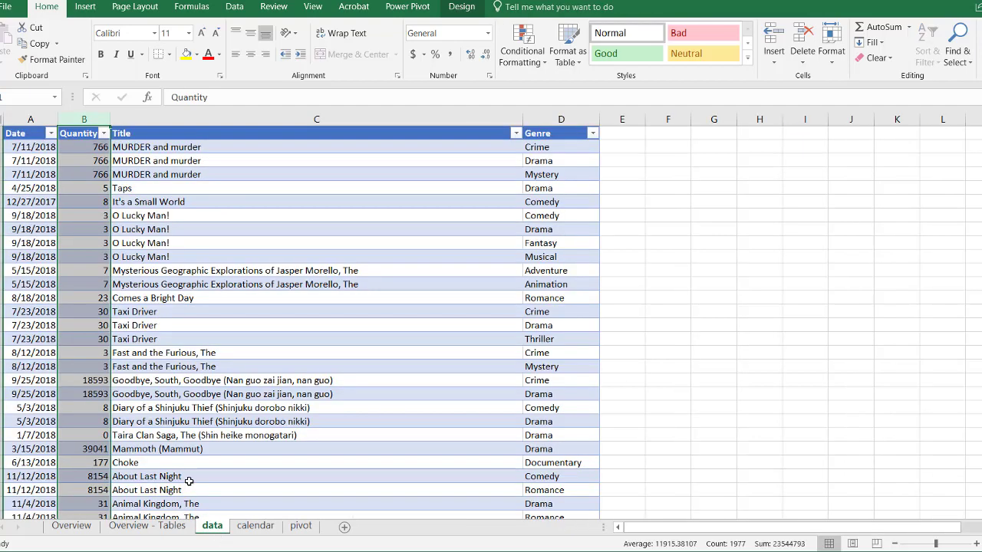
click(84, 120)
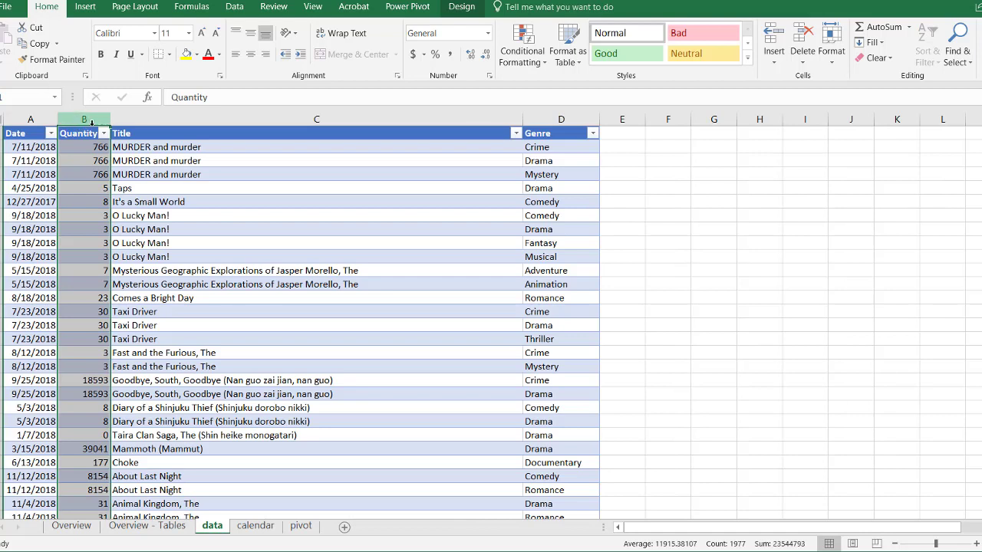
click(306, 528)
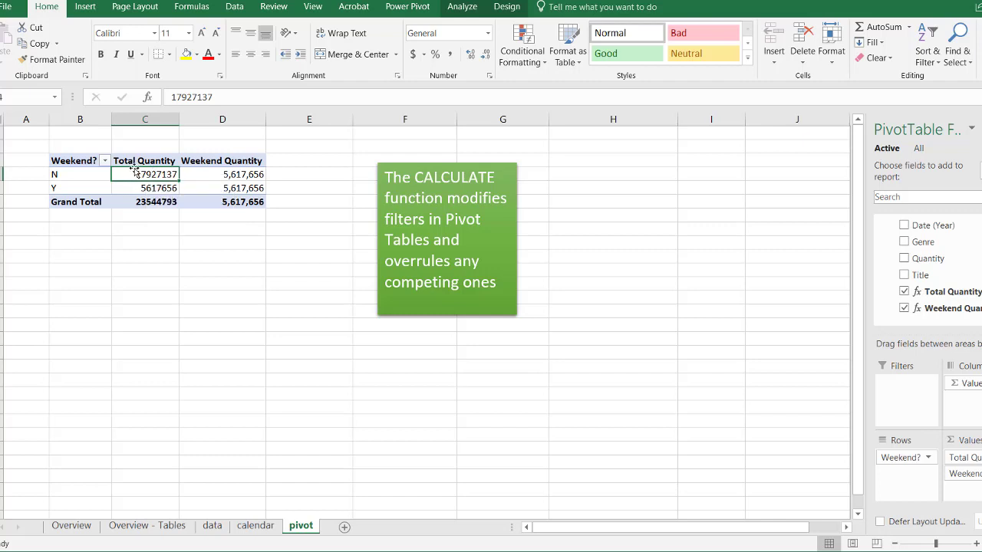
Step: Inspect the N and Y rows' Total Quantity and Weekend Quantity values in the PivotTable
click(73, 178)
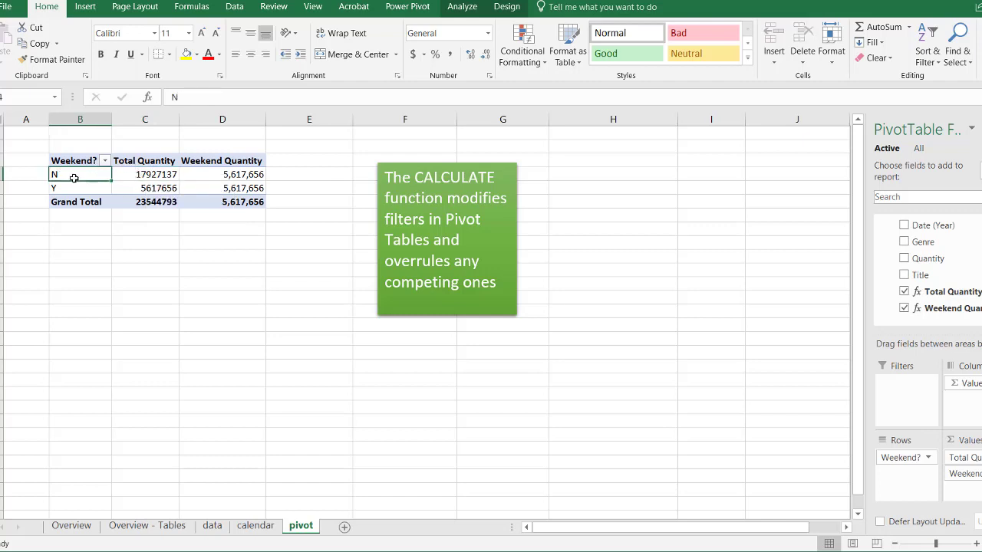
click(140, 173)
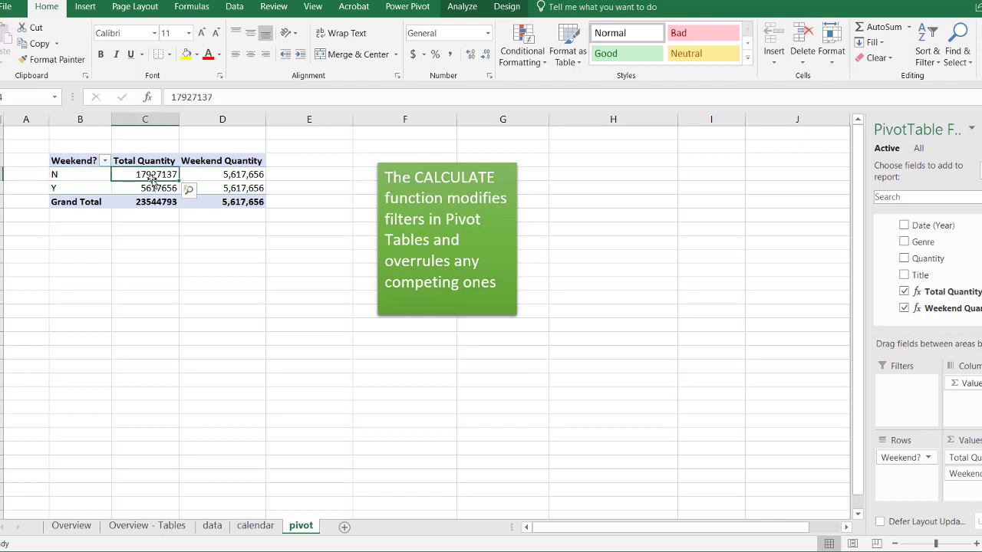
click(73, 188)
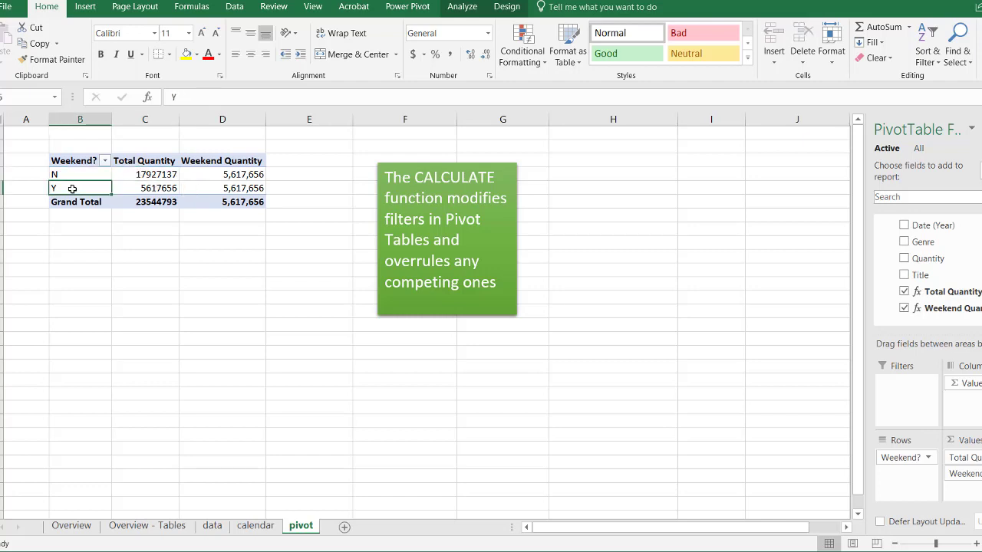
click(135, 189)
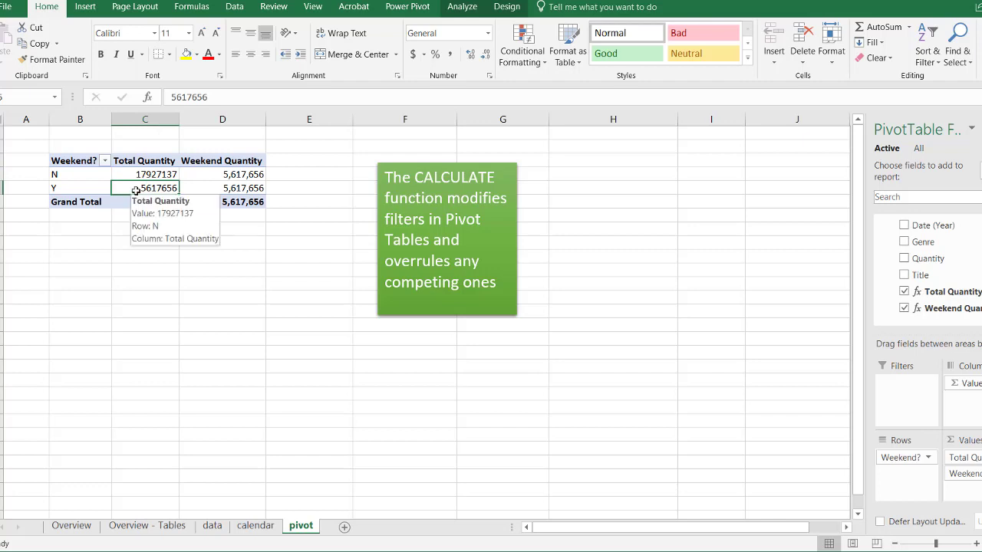
click(208, 175)
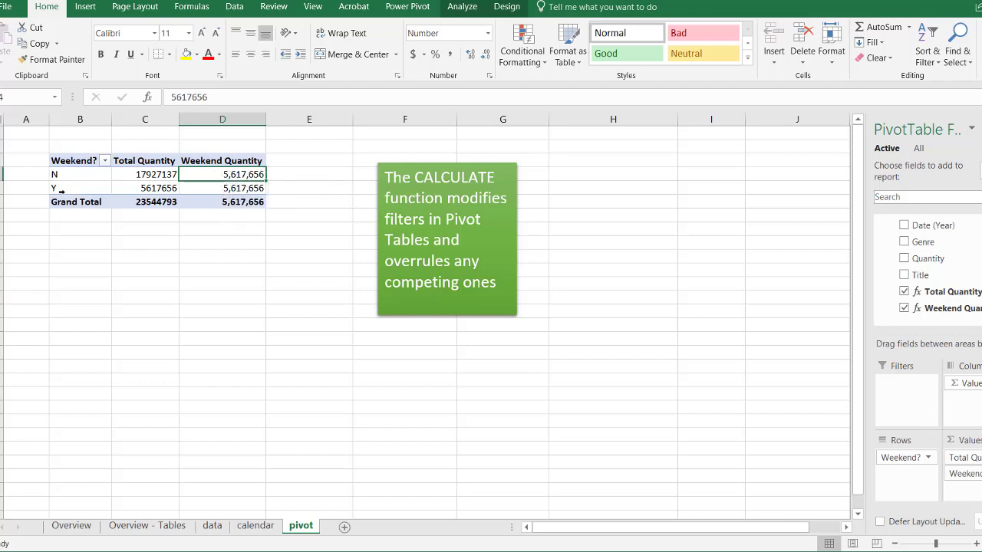
click(207, 160)
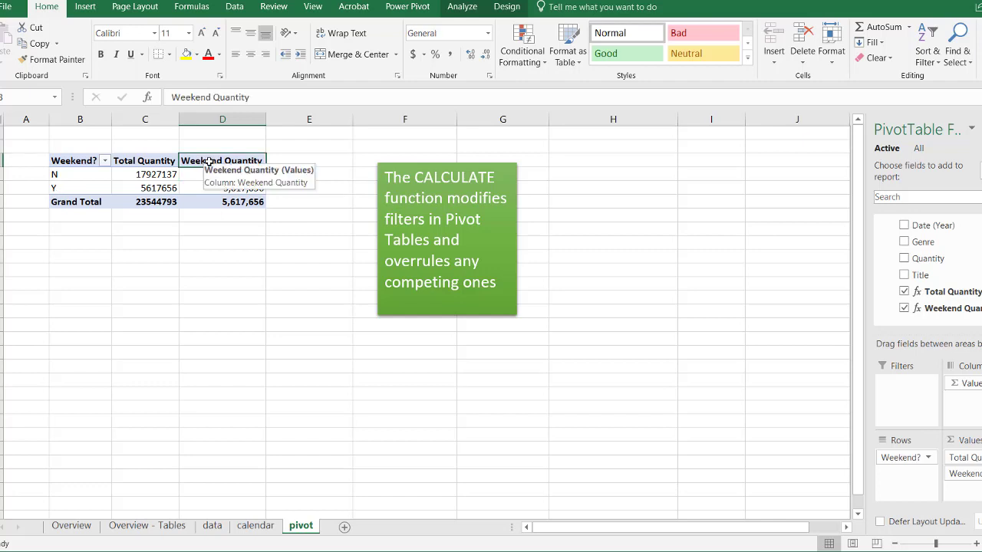
click(202, 173)
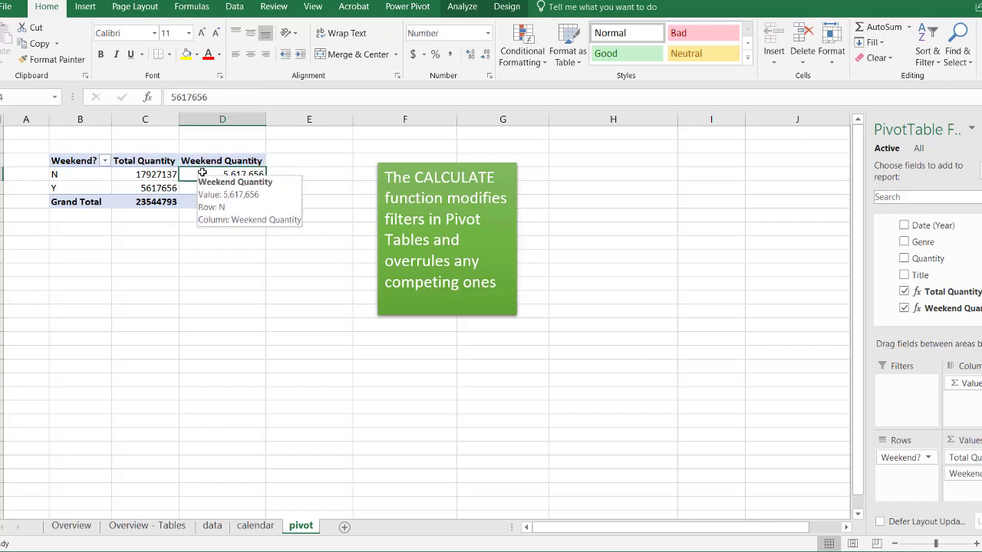
click(146, 191)
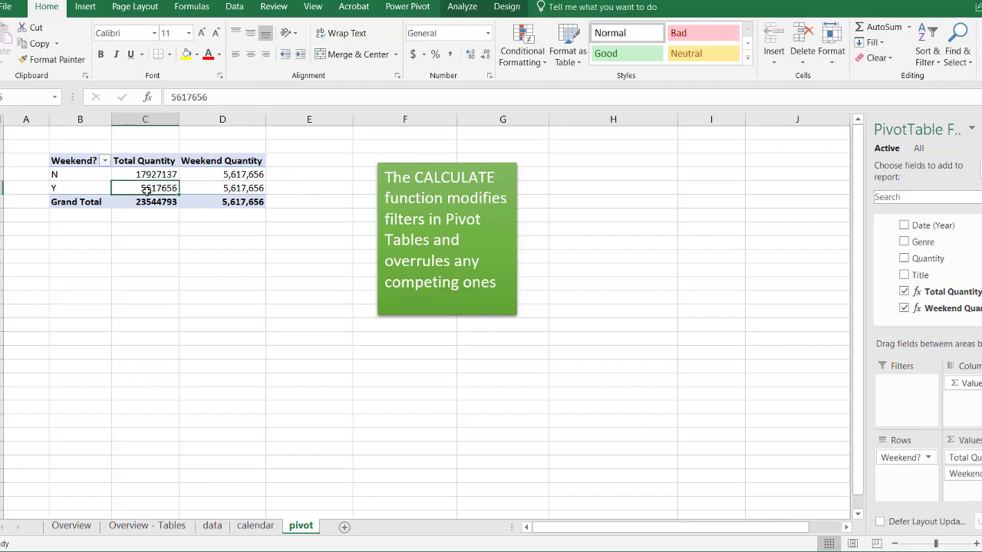
Step: Compare the N row's Total Quantity 17927137 with its Weekend Quantity and the CALCULATE note
click(80, 188)
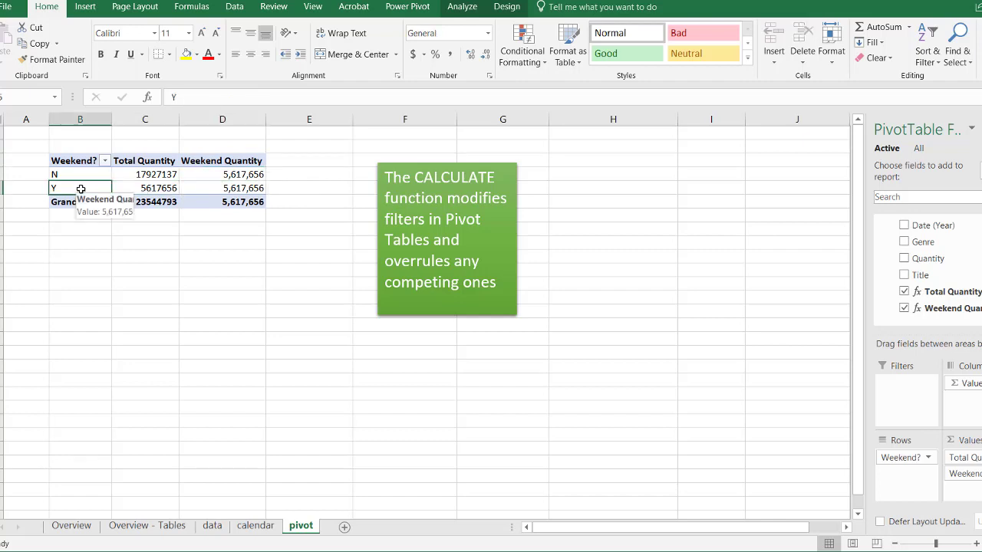
click(129, 188)
click(225, 177)
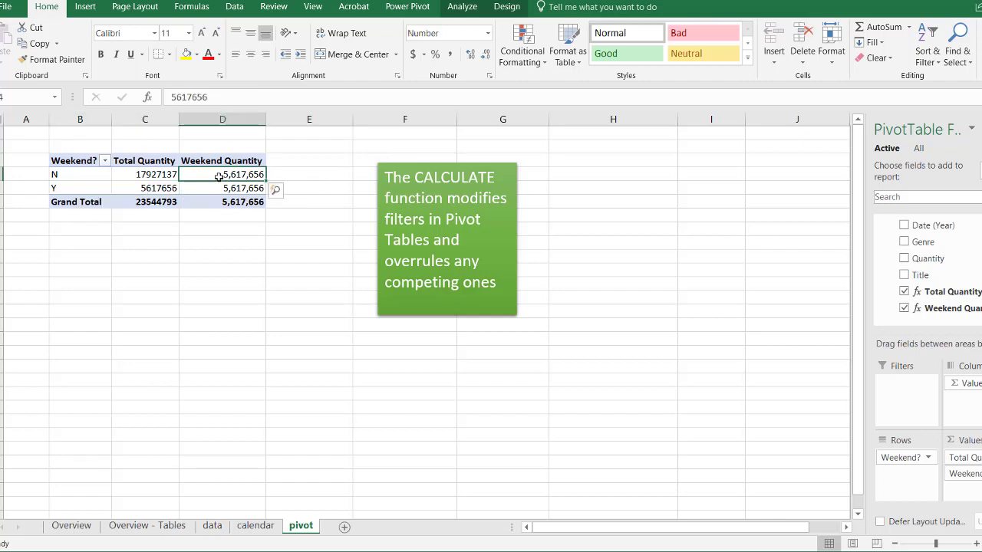
click(78, 174)
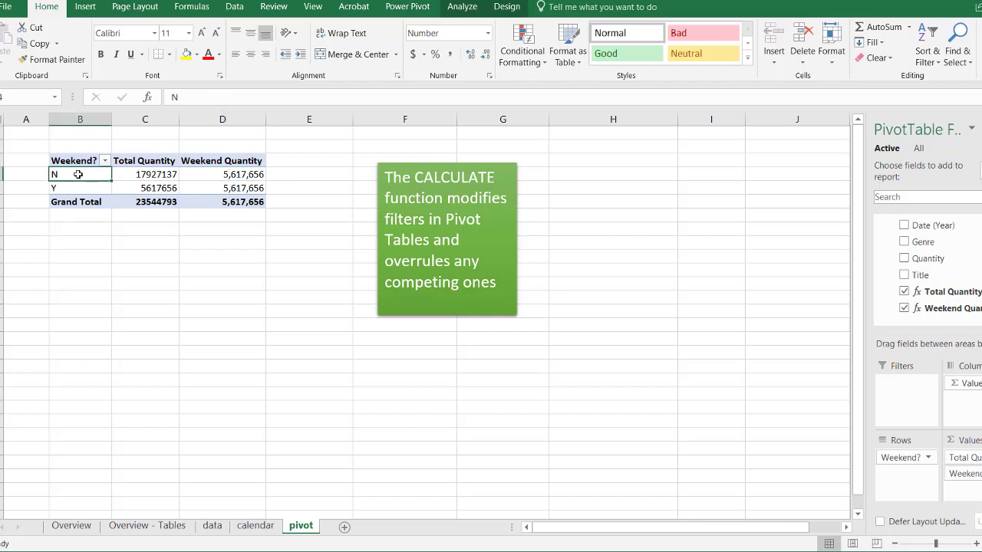
click(218, 178)
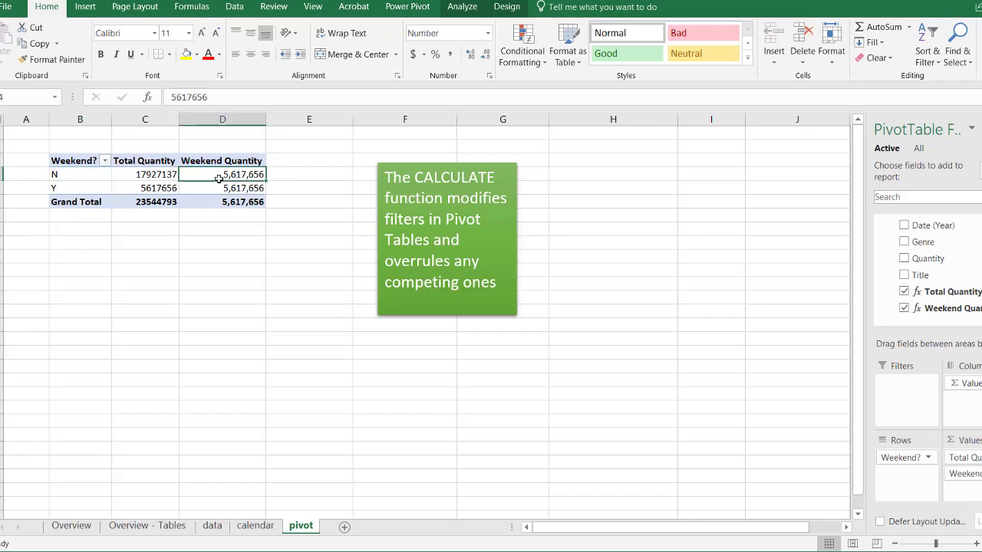
click(418, 166)
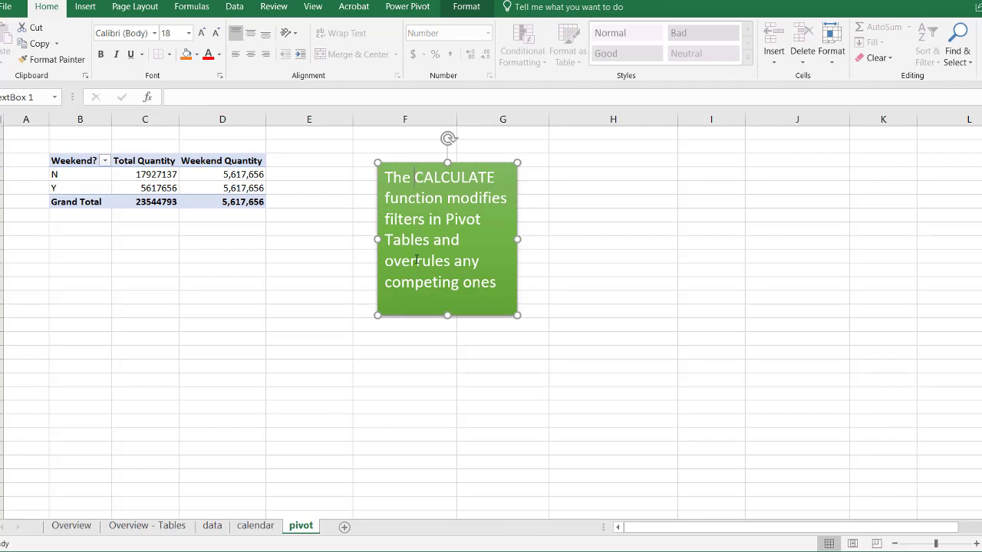
click(76, 174)
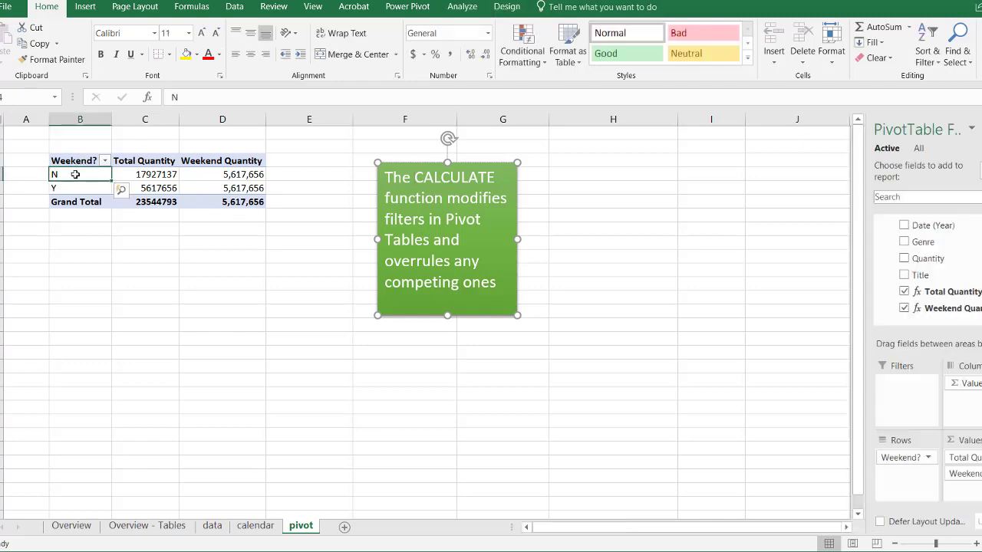
click(156, 174)
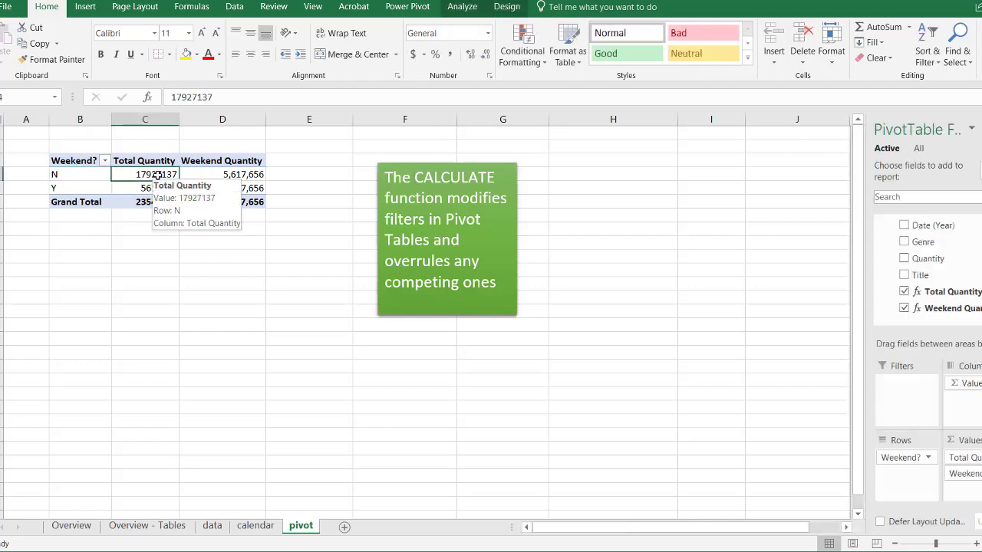
click(203, 175)
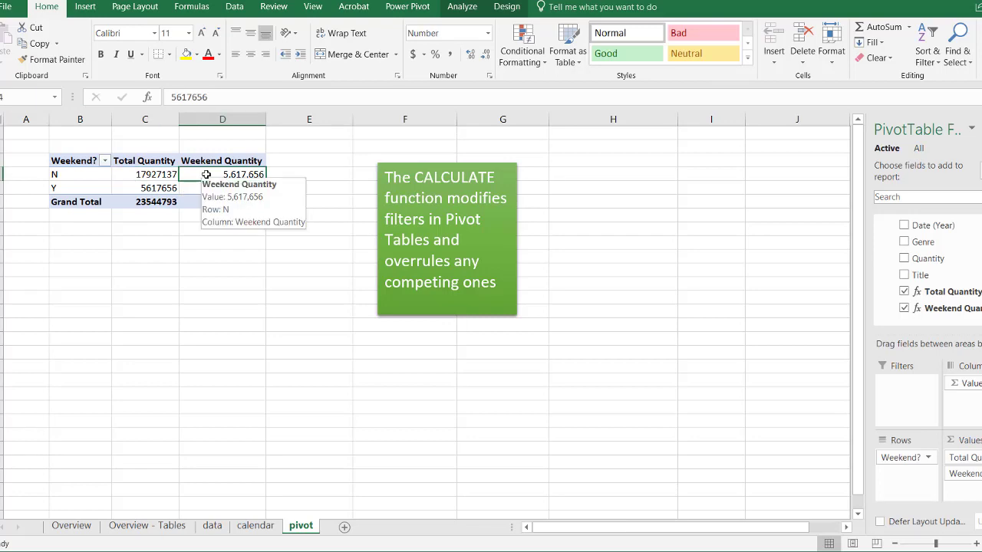
click(213, 527)
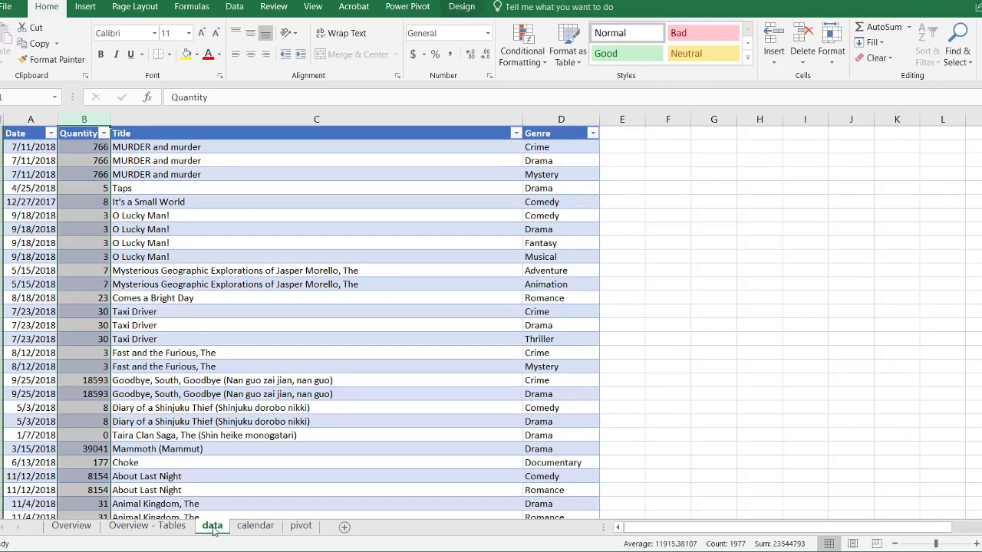
Step: Copy the whole data table and paste it as values into a new blank workbook
click(172, 231)
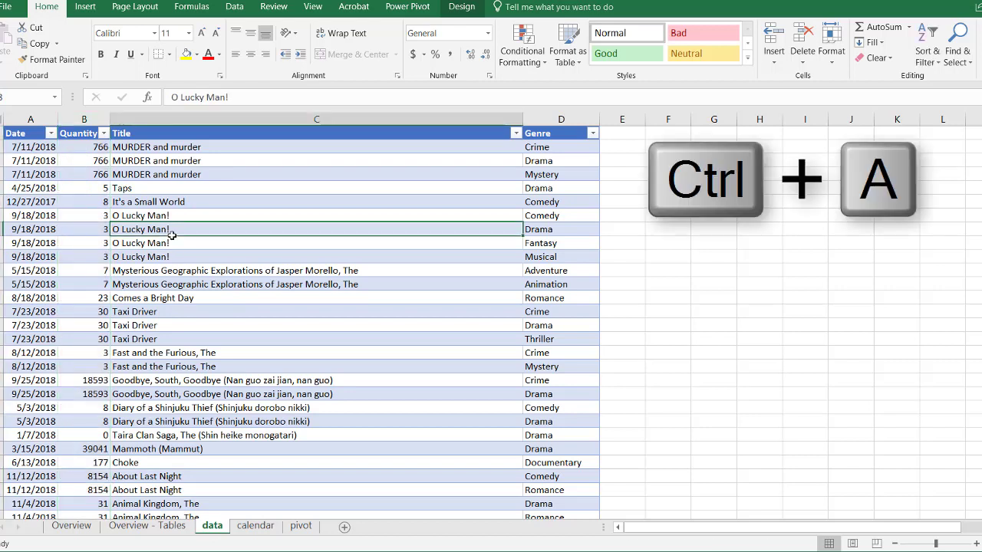
key(ctrl+a)
key(ctrl+a)
key(ctrl+c)
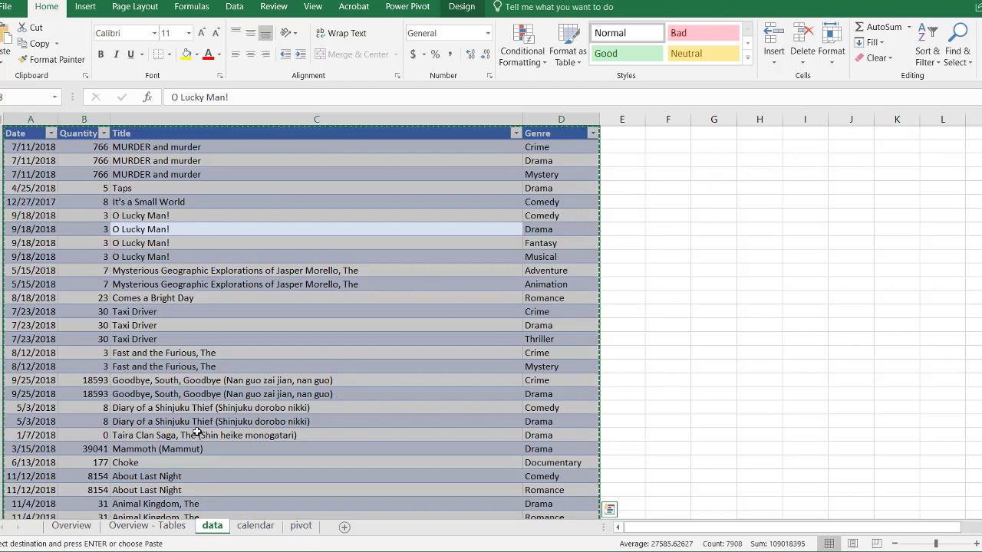
key(ctrl+n)
click(17, 62)
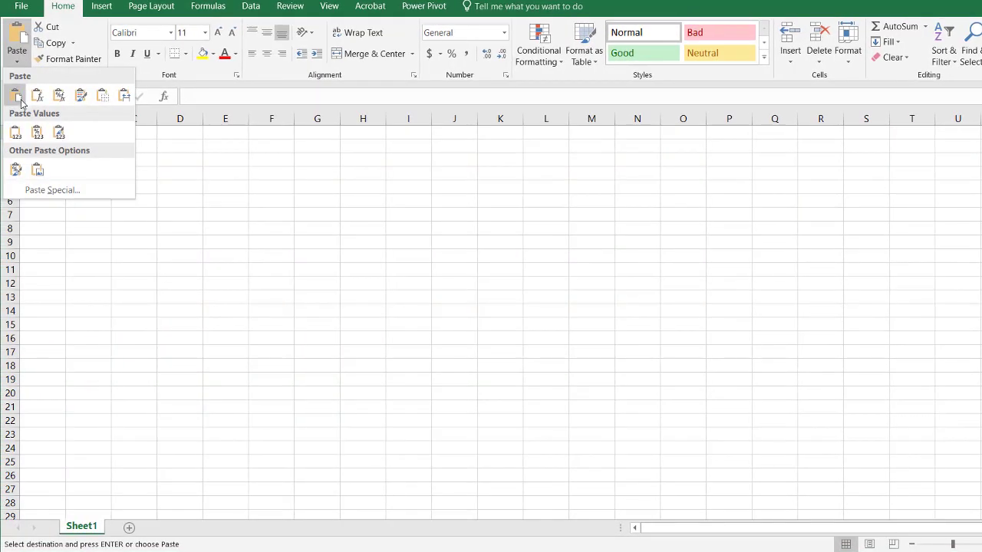
click(15, 132)
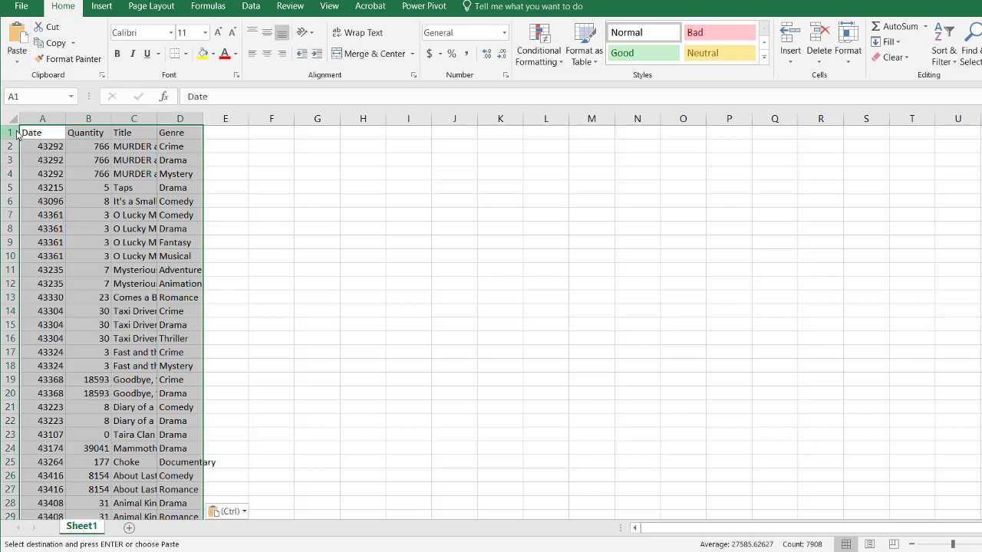
Step: Rename Sheet1 to data and add a new empty sheet
double_click(82, 526)
text(data)
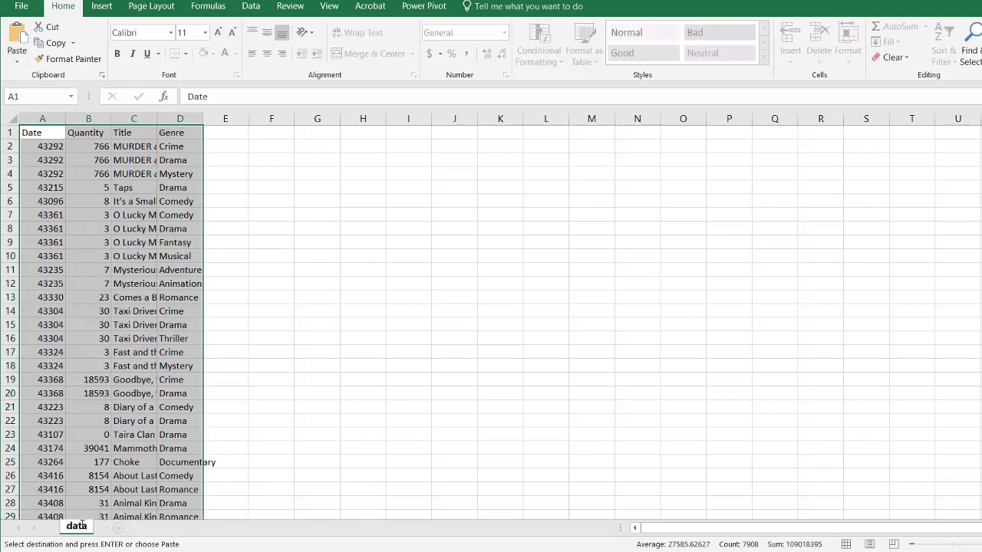
key(Return)
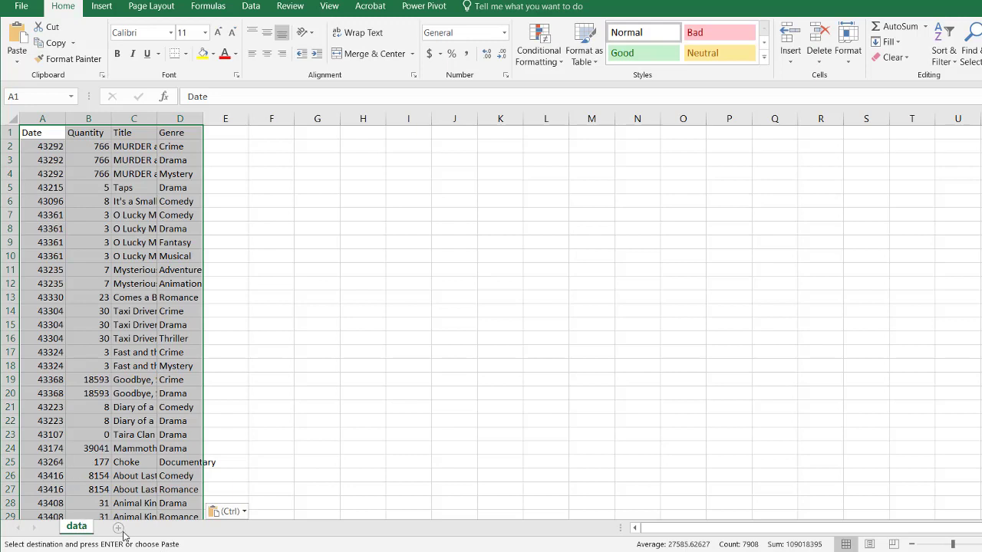
click(119, 529)
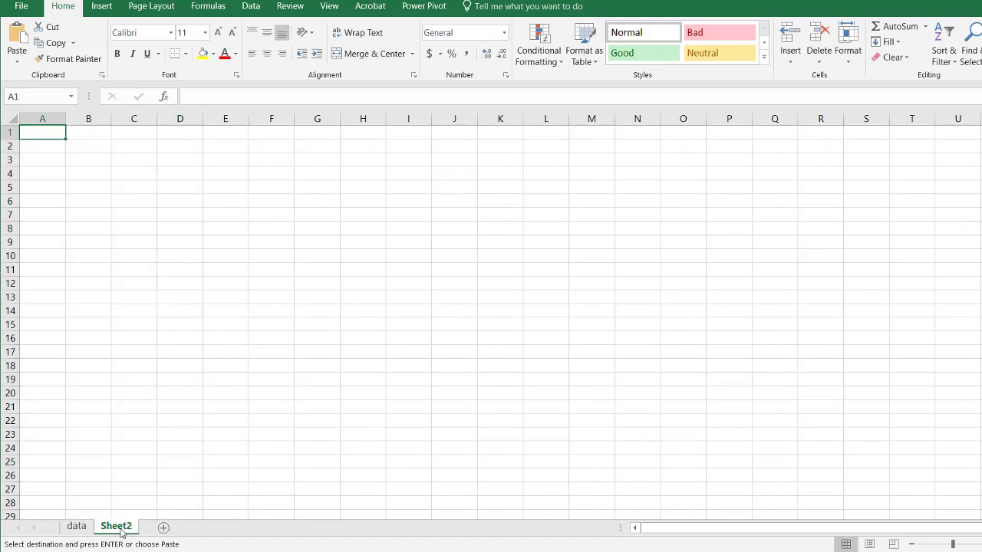
Step: Rename Sheet2 to calendar
double_click(119, 529)
text(calen)
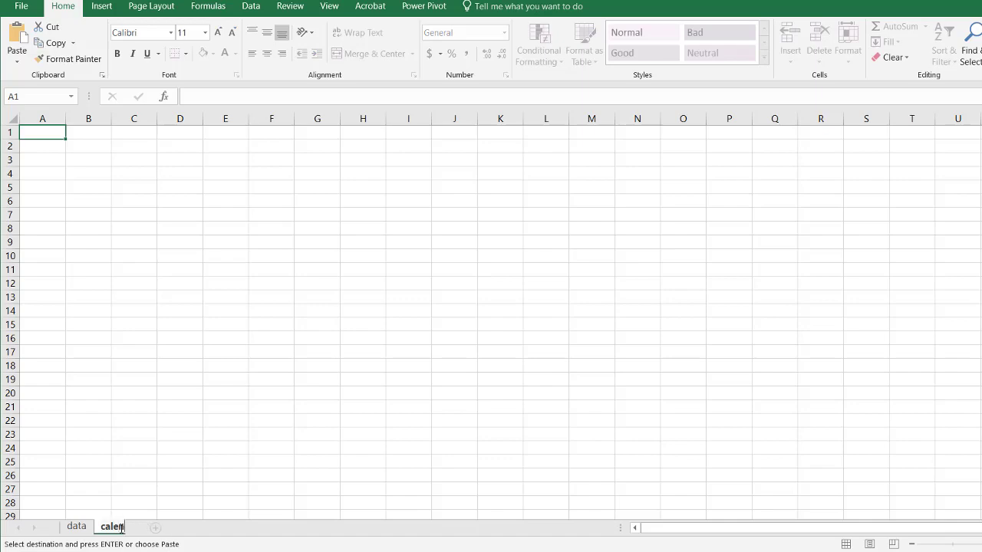
text(dare)
key(BackSpace)
key(Return)
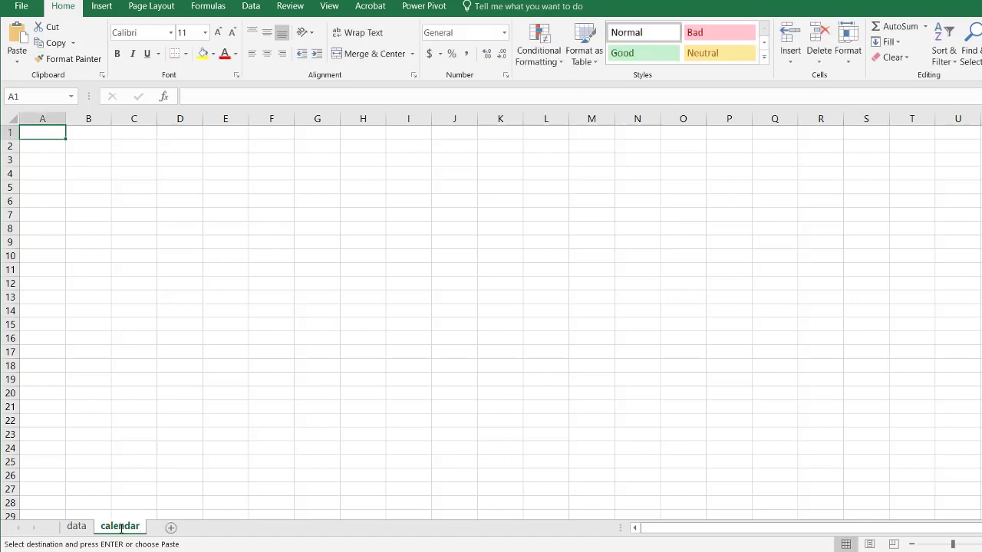
Step: Copy the original workbook's calendar table and paste it as values into the calendar sheet
click(76, 526)
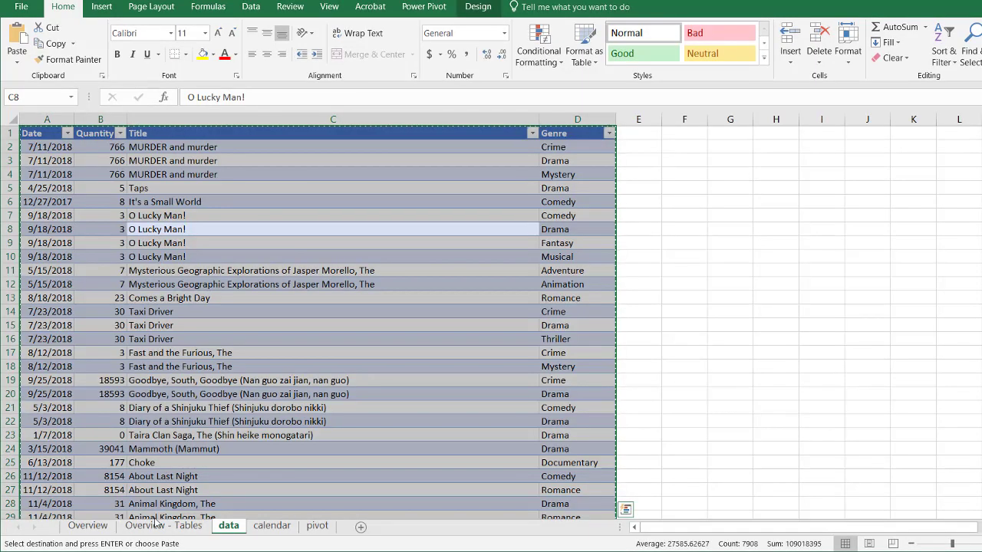
click(272, 526)
click(257, 435)
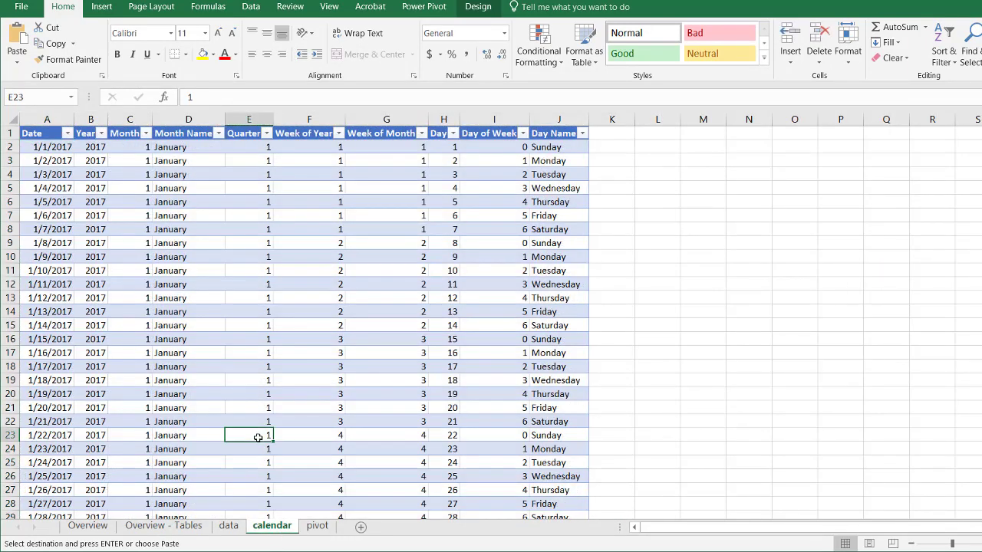
key(ctrl+a)
key(ctrl+a)
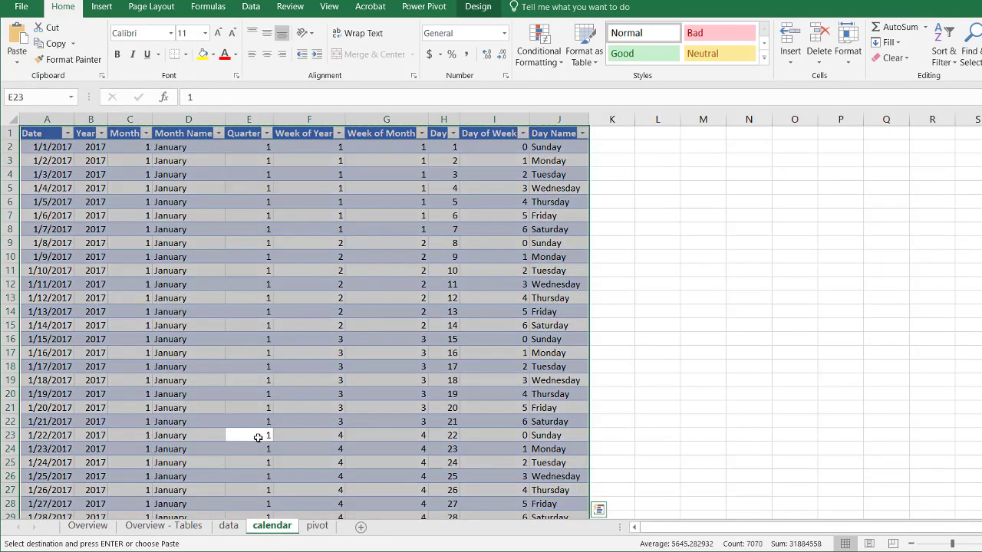
key(ctrl+c)
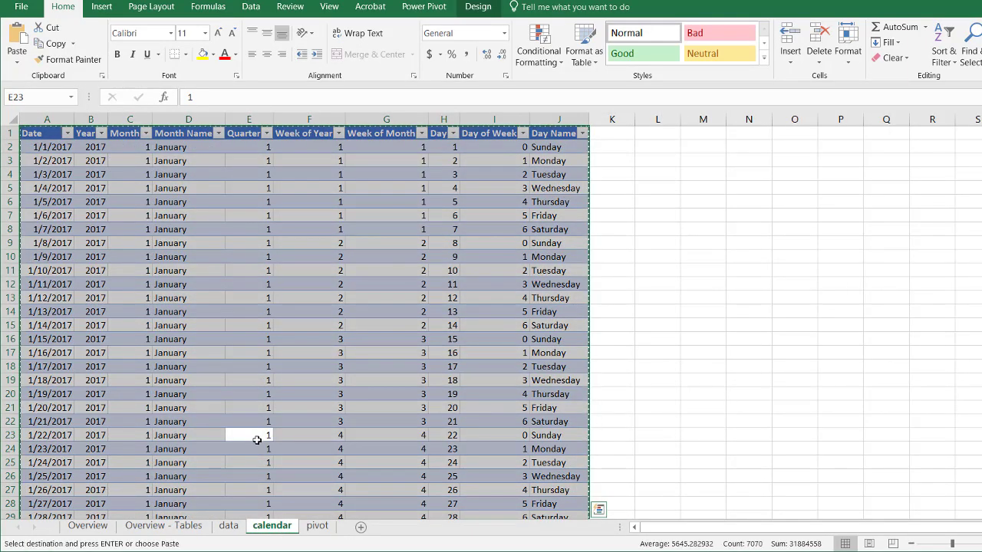
key(ctrl+Tab)
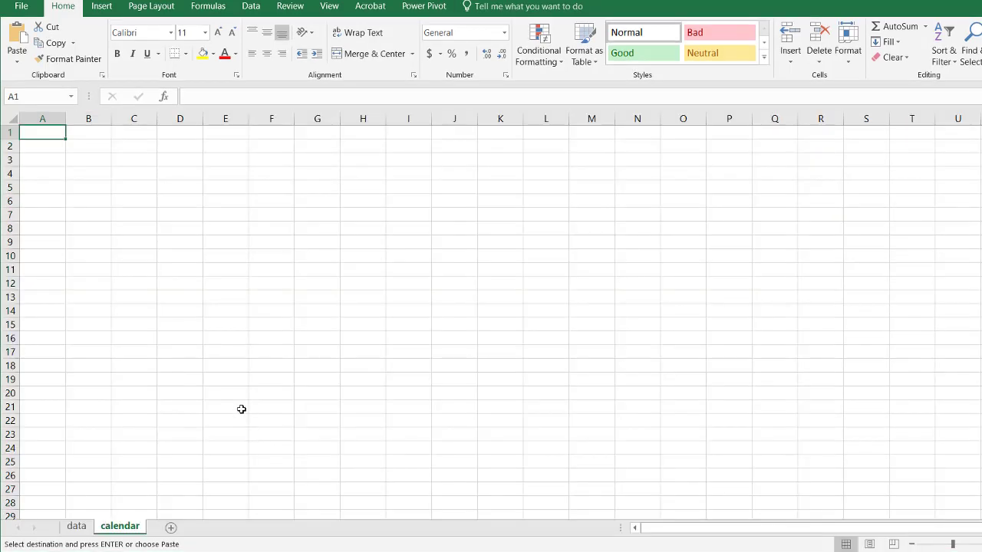
click(14, 63)
click(14, 131)
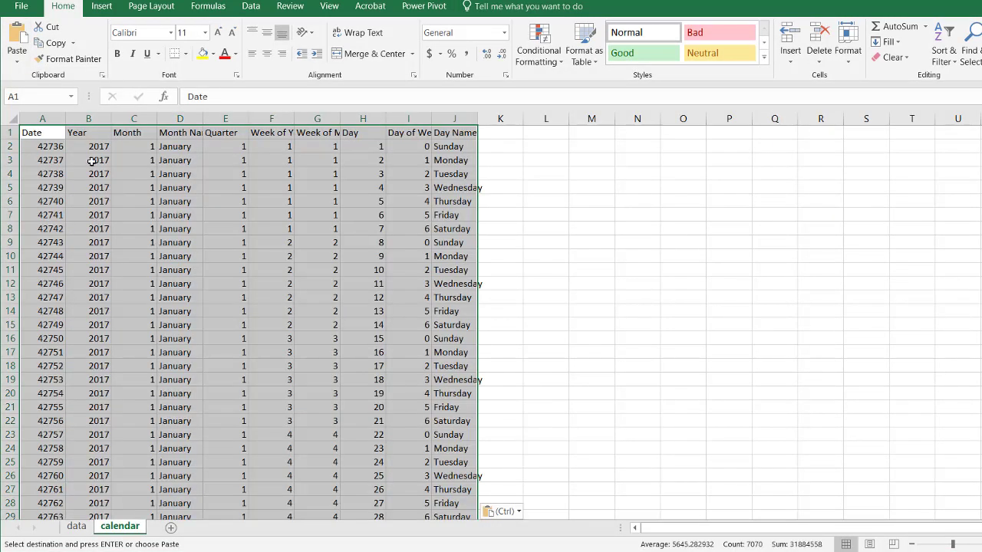
click(49, 119)
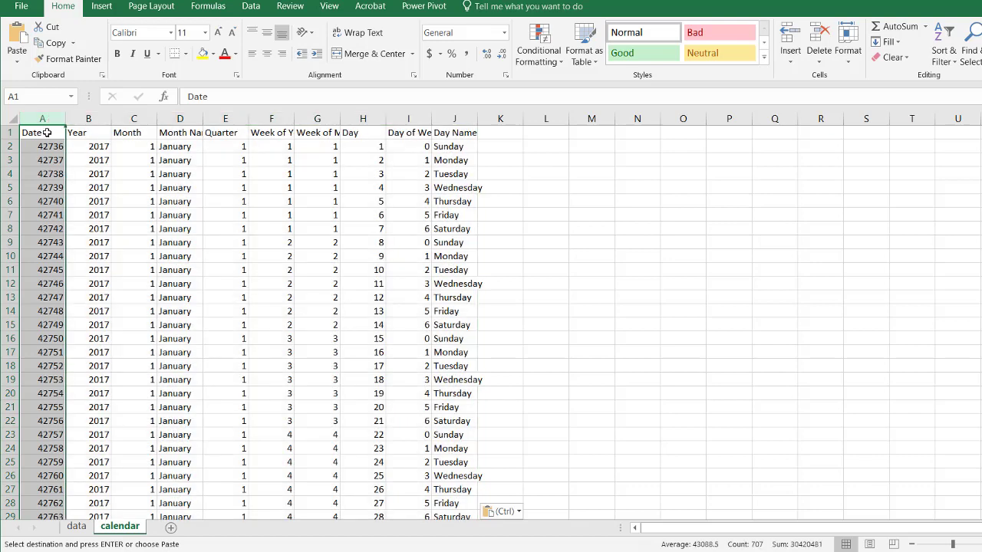
click(505, 34)
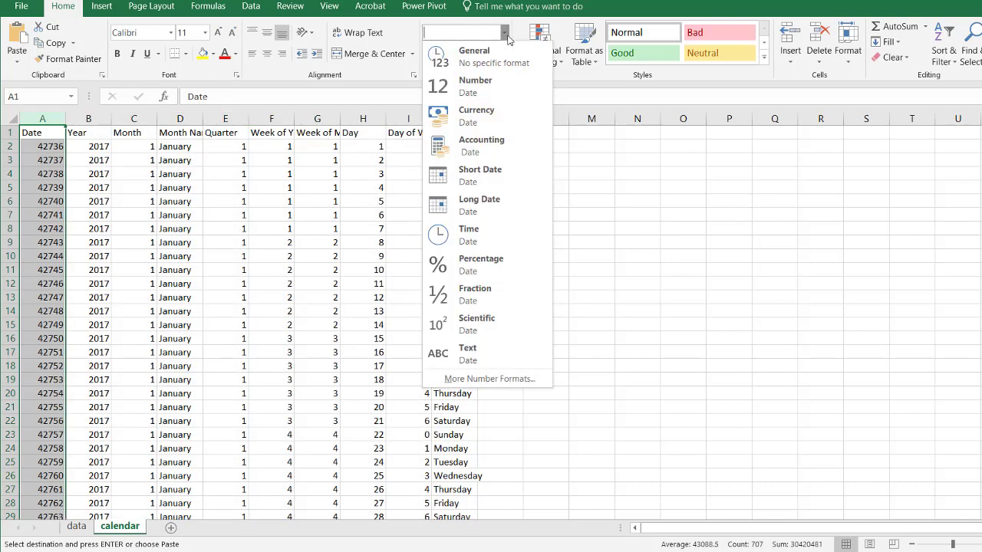
click(482, 188)
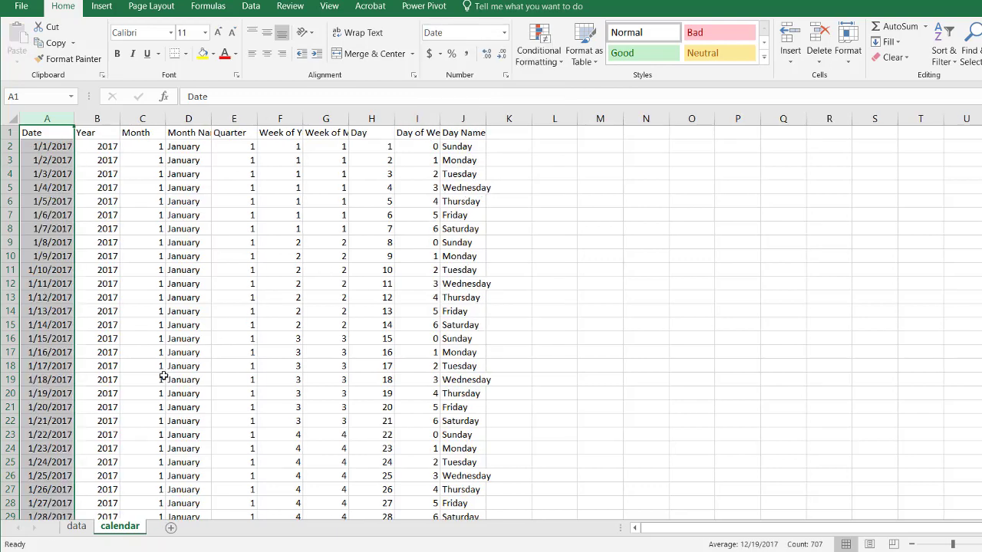
click(83, 528)
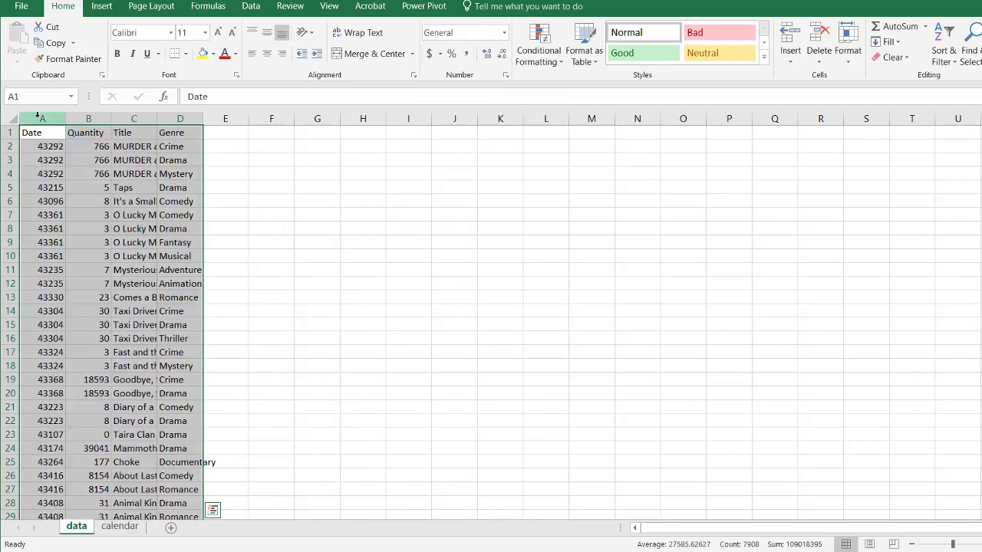
click(40, 118)
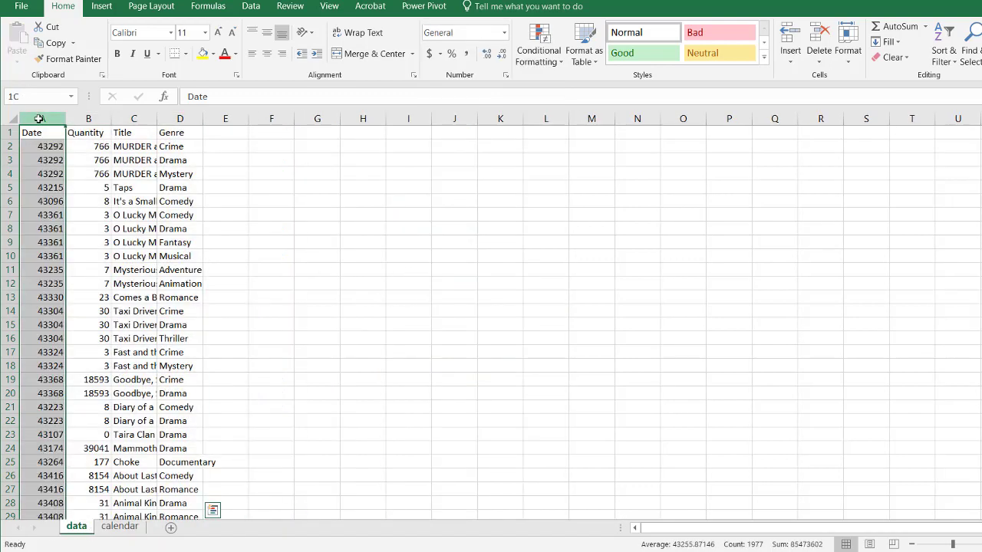
click(504, 33)
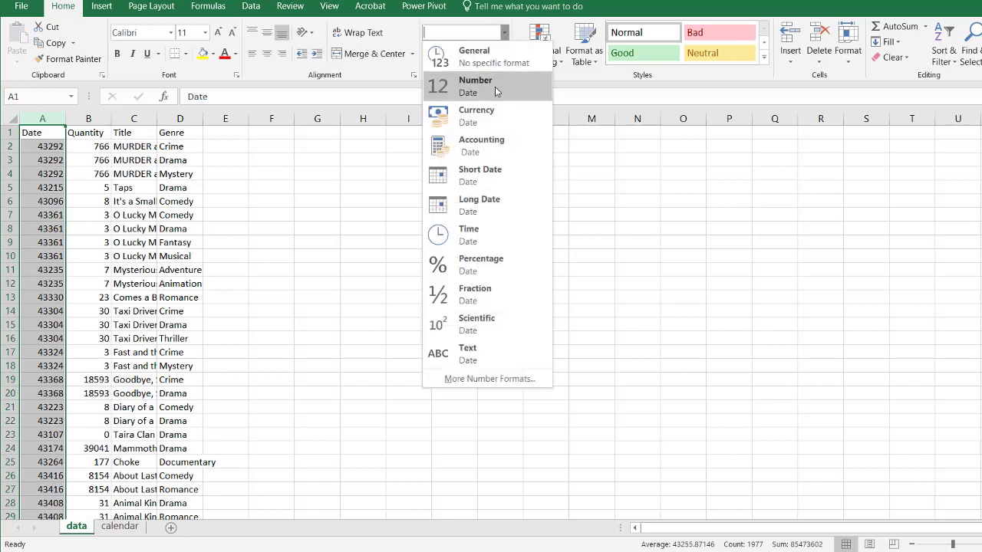
click(481, 176)
click(461, 199)
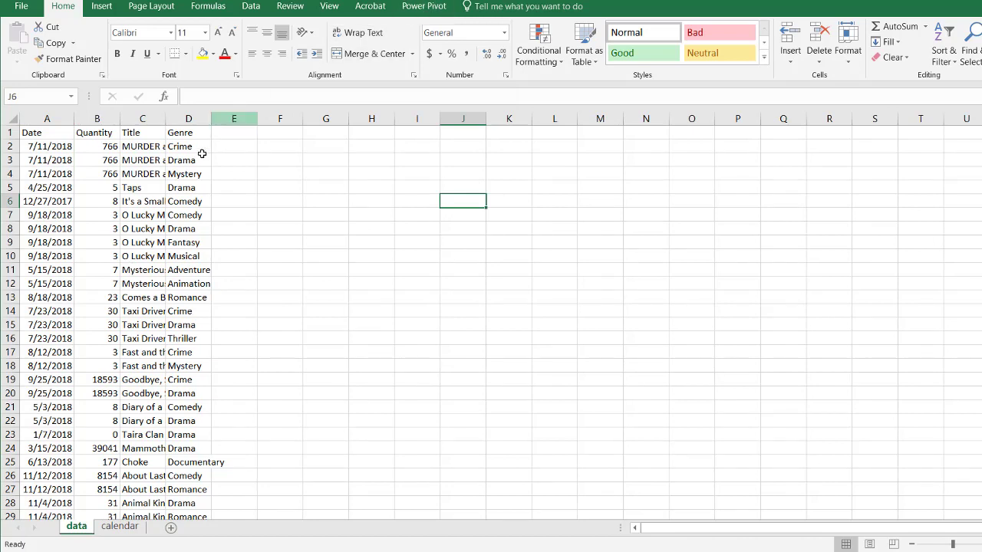
click(111, 232)
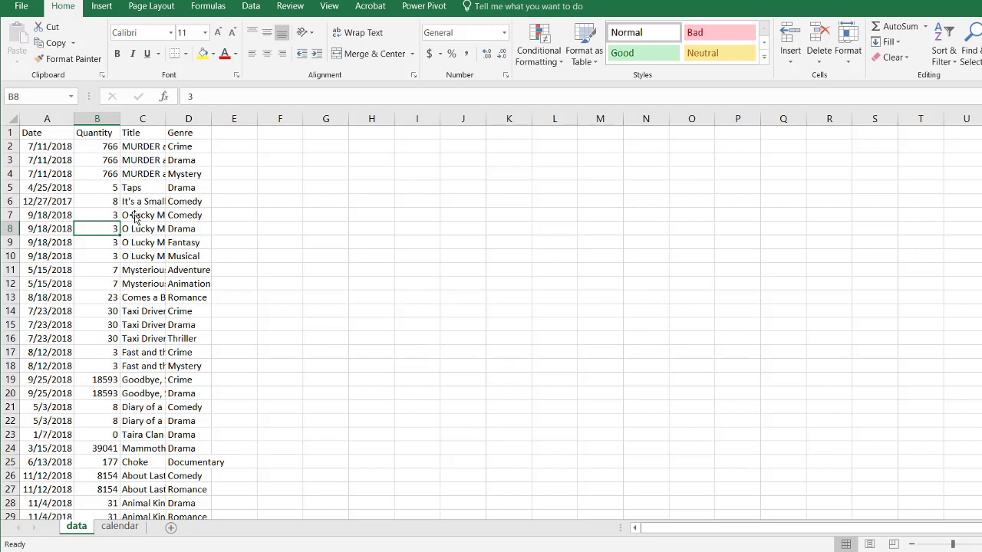
Step: Add the sales data range A1:D1977 to the Power Pivot Data Model with headers
click(104, 214)
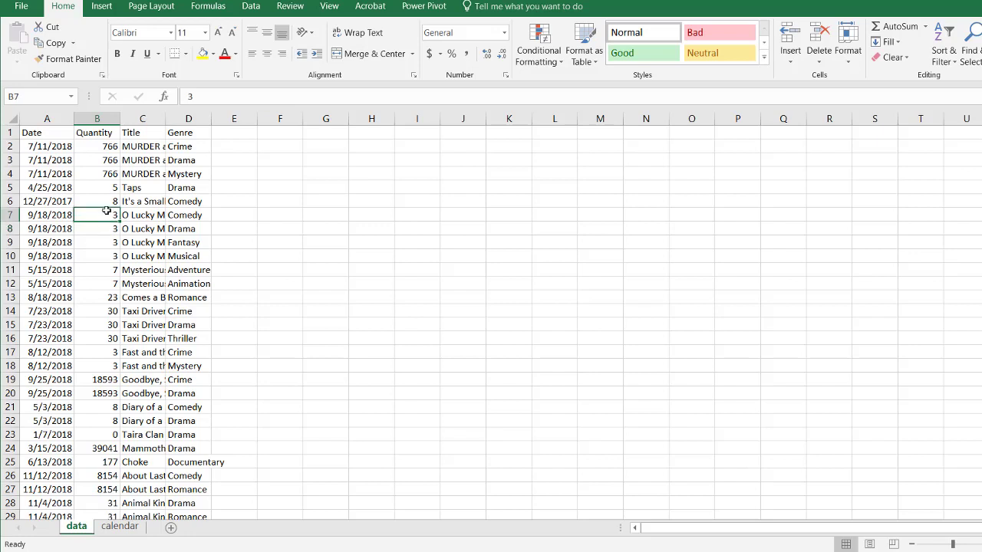
click(424, 6)
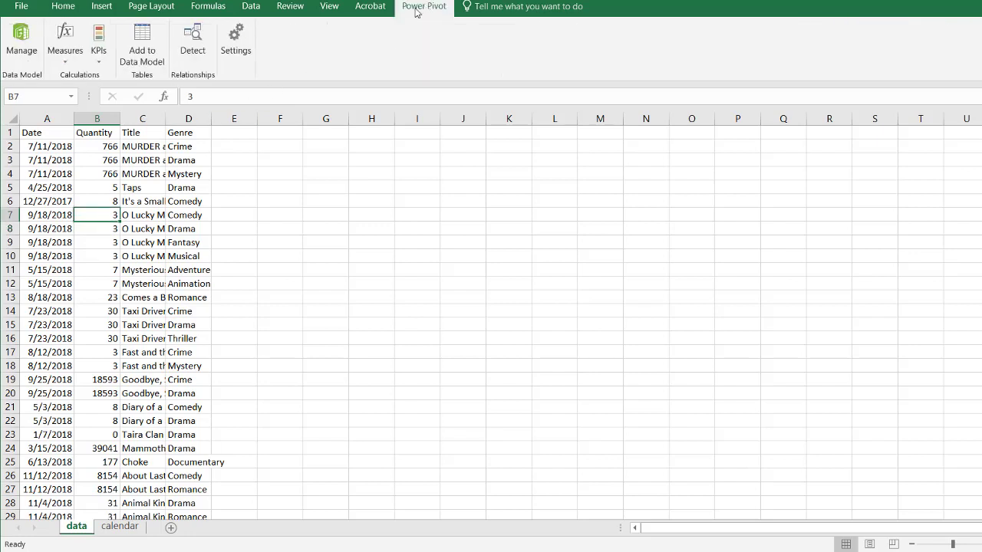
click(148, 34)
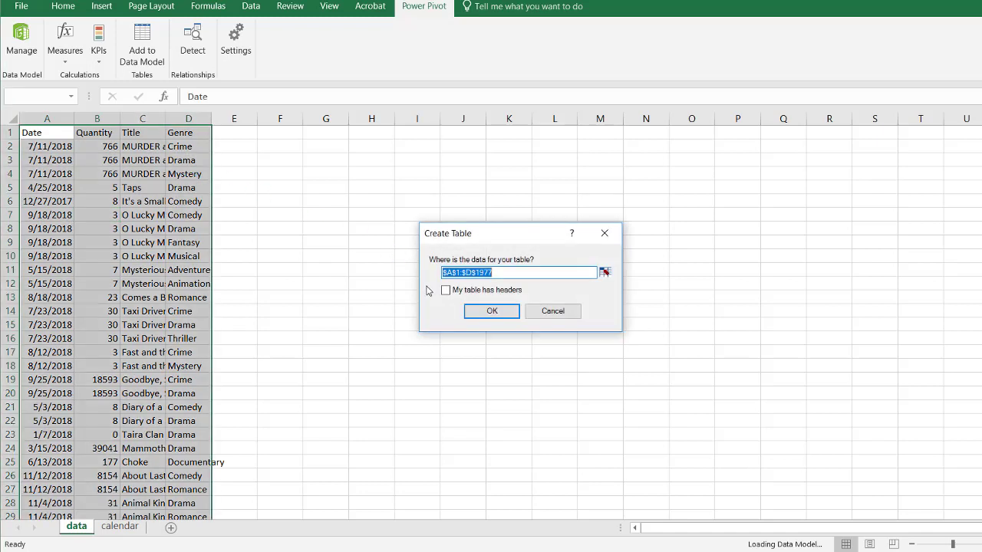
click(446, 290)
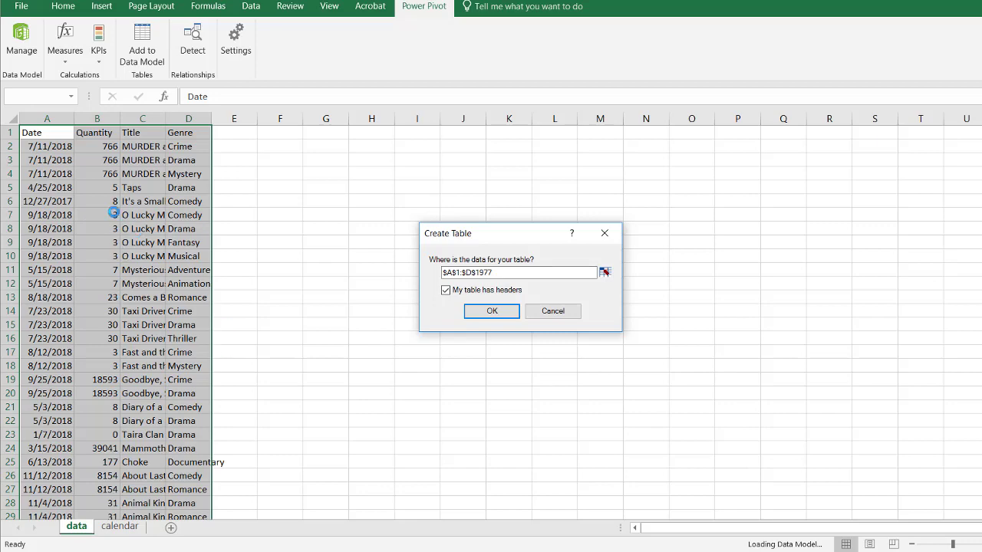
click(492, 311)
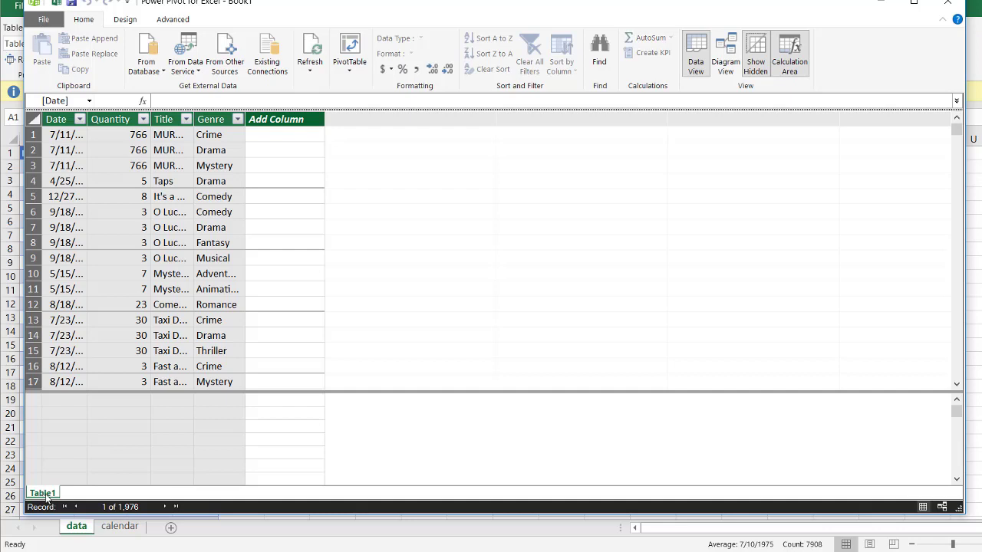
Step: Rename the Power Pivot table Table1 to data and close the Power Pivot window
double_click(46, 494)
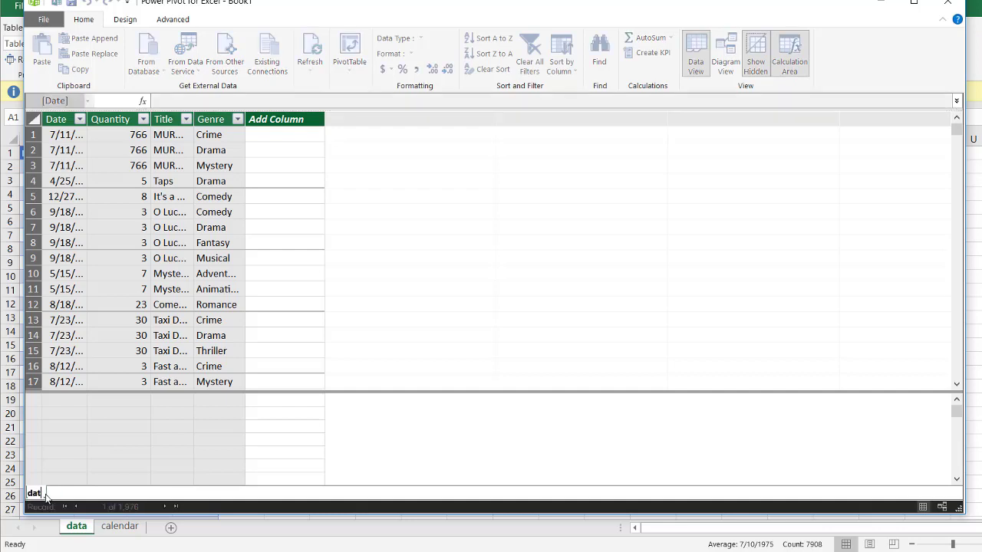
key(Return)
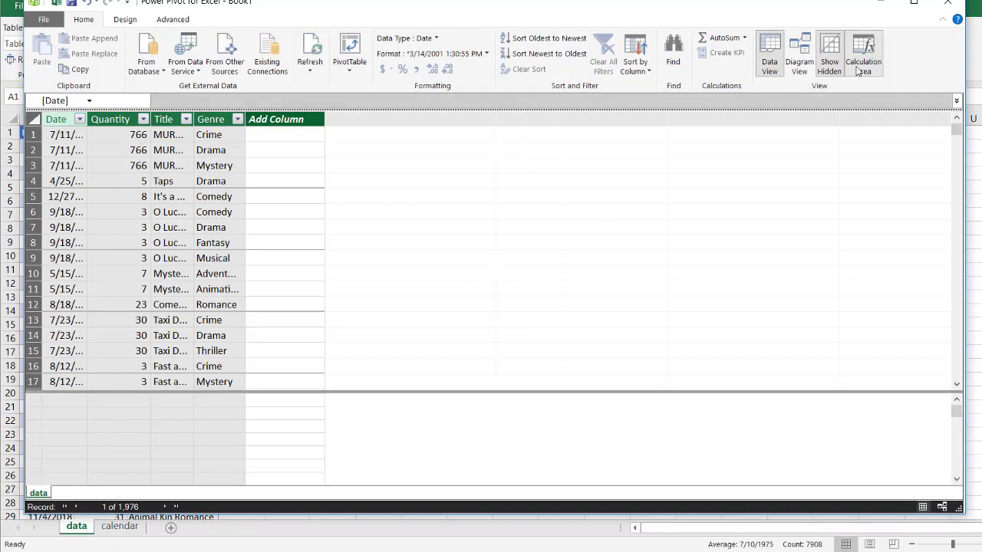
click(937, 5)
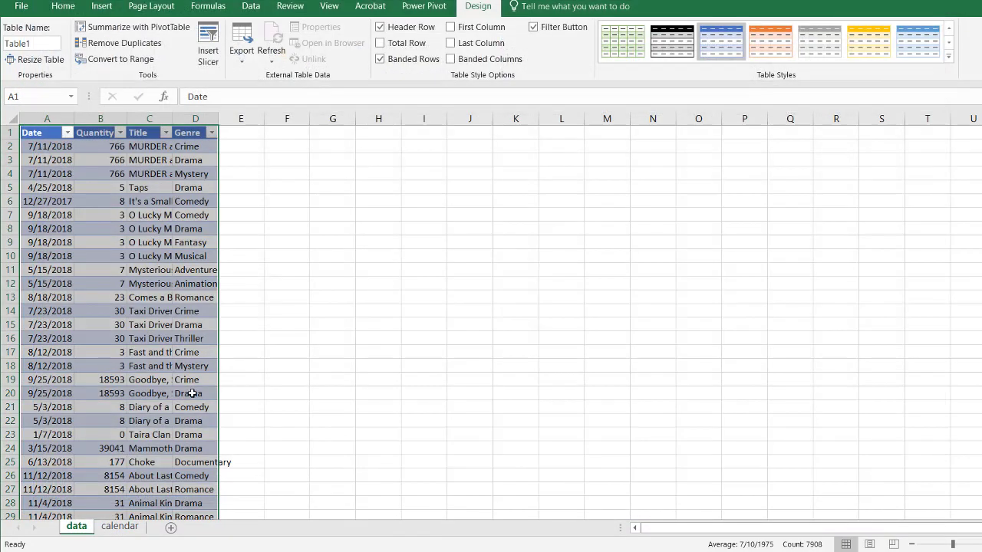
click(120, 527)
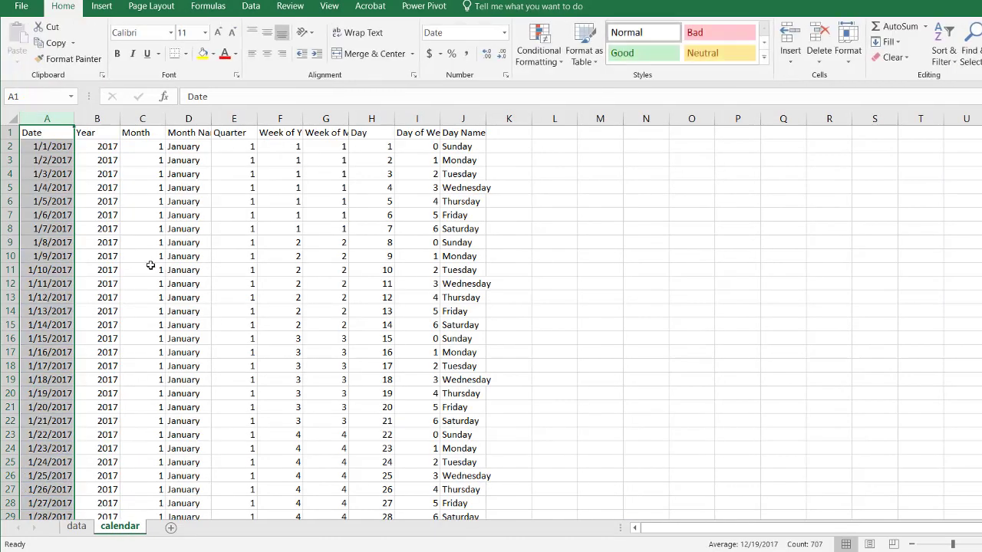
Step: Add the calendar range to the Data Model, with its first row as headers
click(157, 212)
click(430, 7)
click(164, 39)
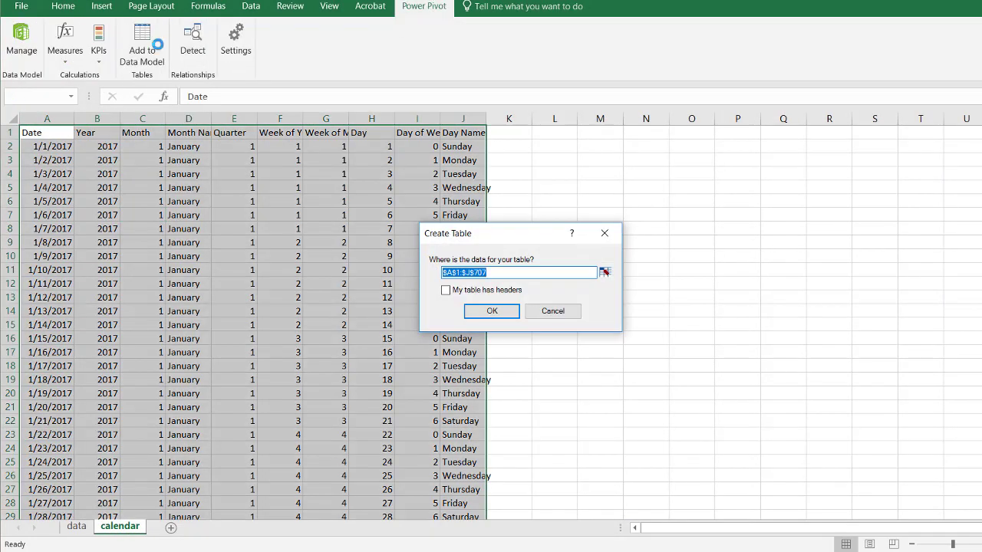
click(446, 291)
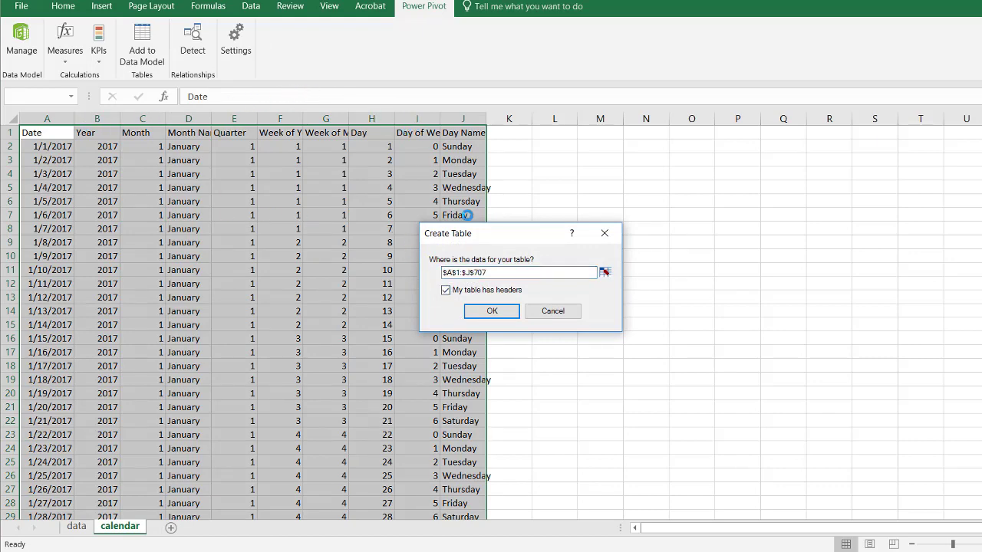
click(493, 311)
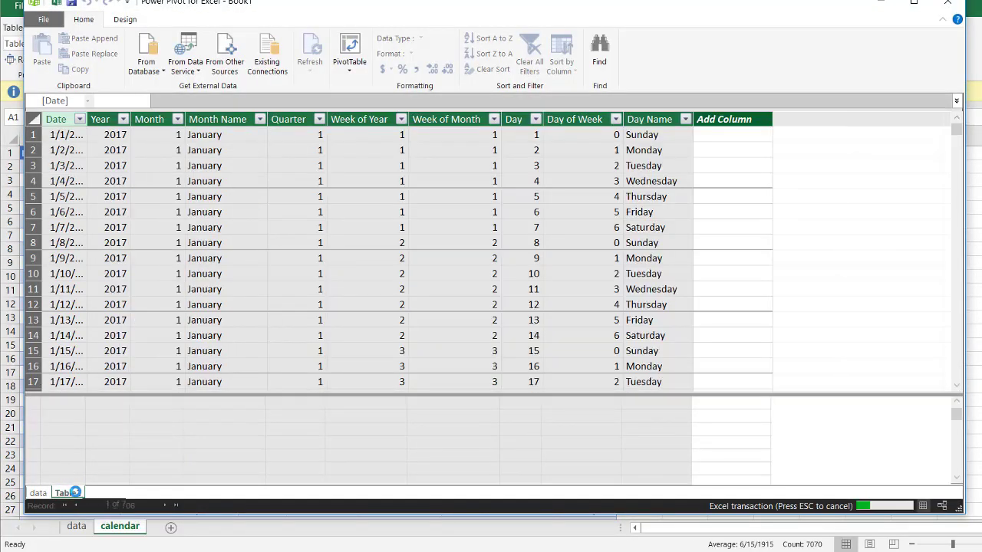
Step: Rename Power Pivot's Table2 to calendar and review its rows beside the data table
double_click(67, 492)
text(calendar)
key(Return)
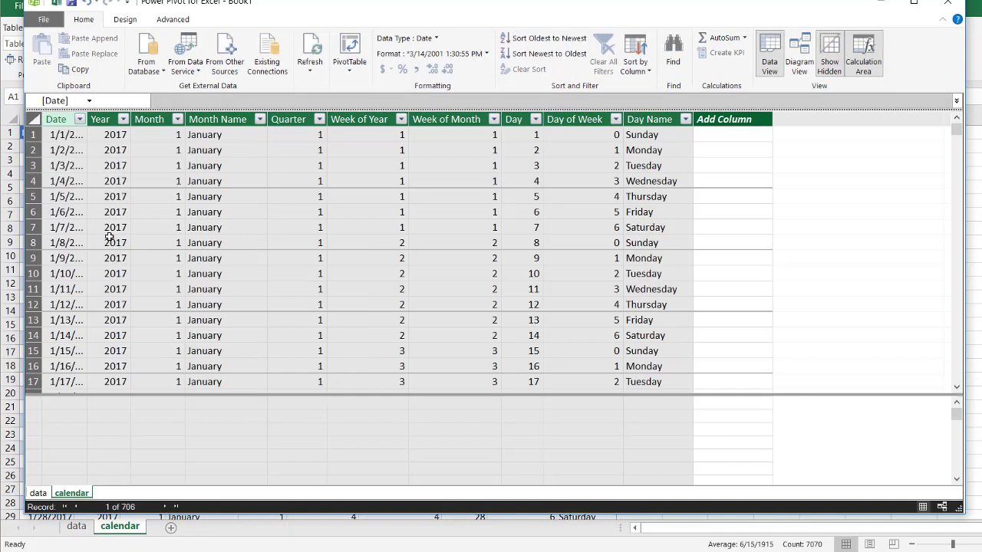
click(38, 493)
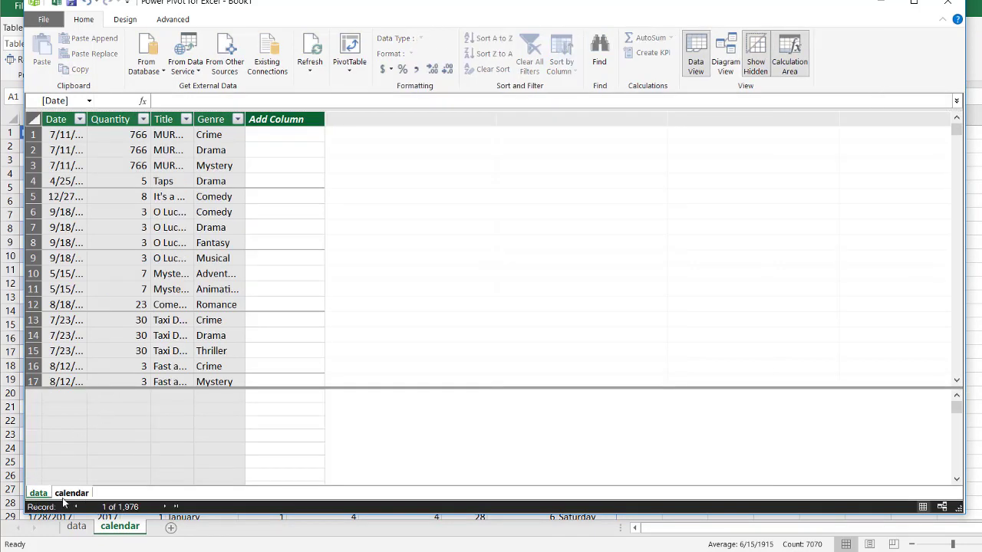
click(71, 493)
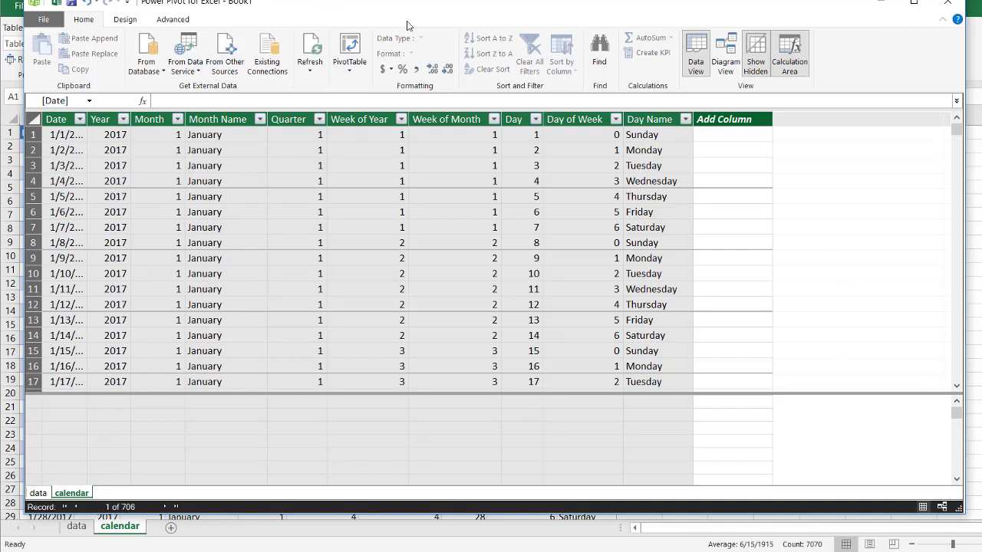
Step: In Diagram View, relate data[Date] to calendar[Date], then return to the calendar rows
click(726, 65)
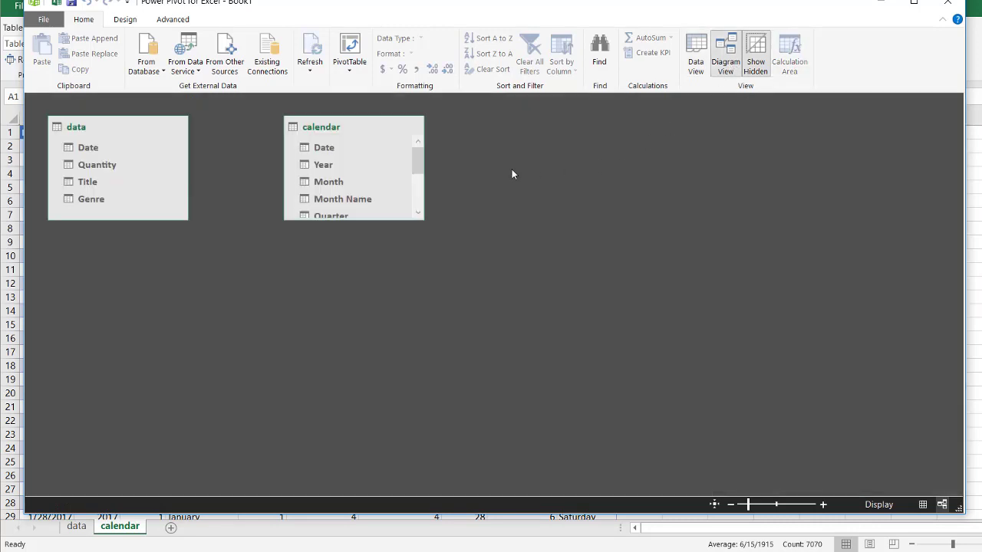
drag(90, 152, 331, 152)
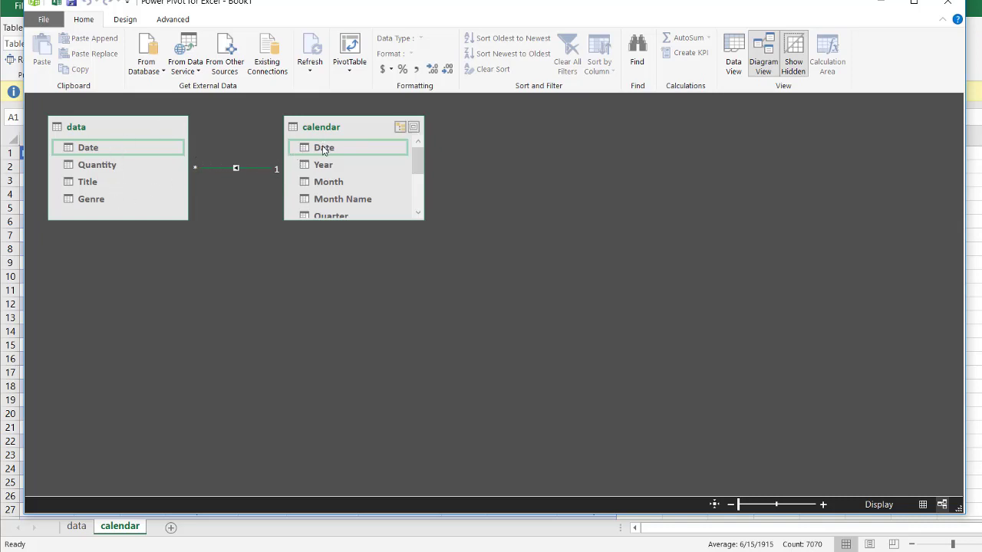
click(89, 150)
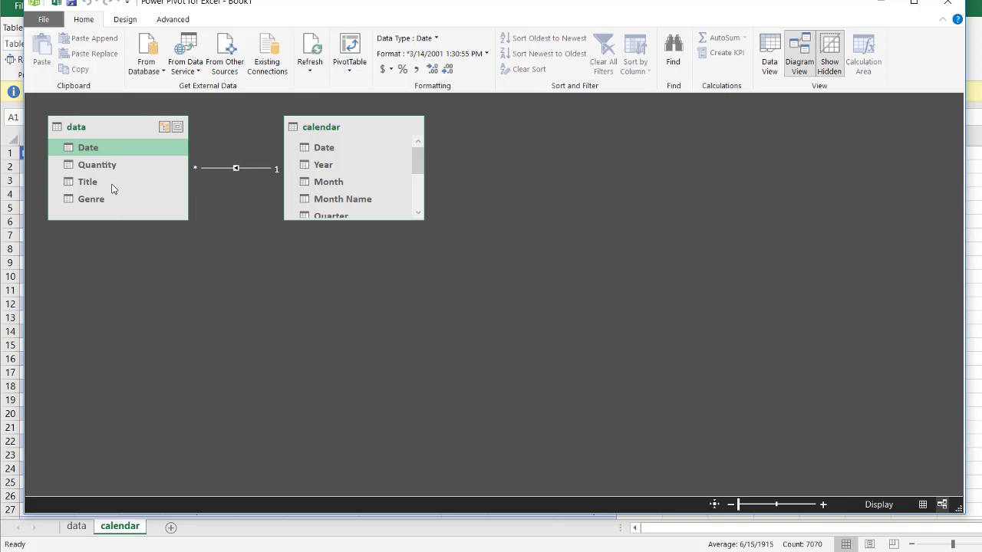
click(324, 149)
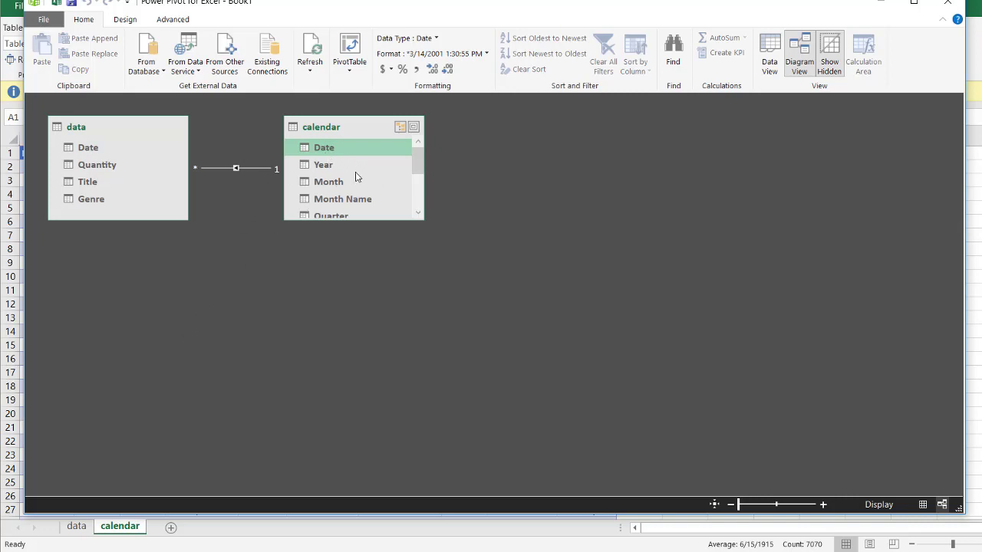
click(769, 58)
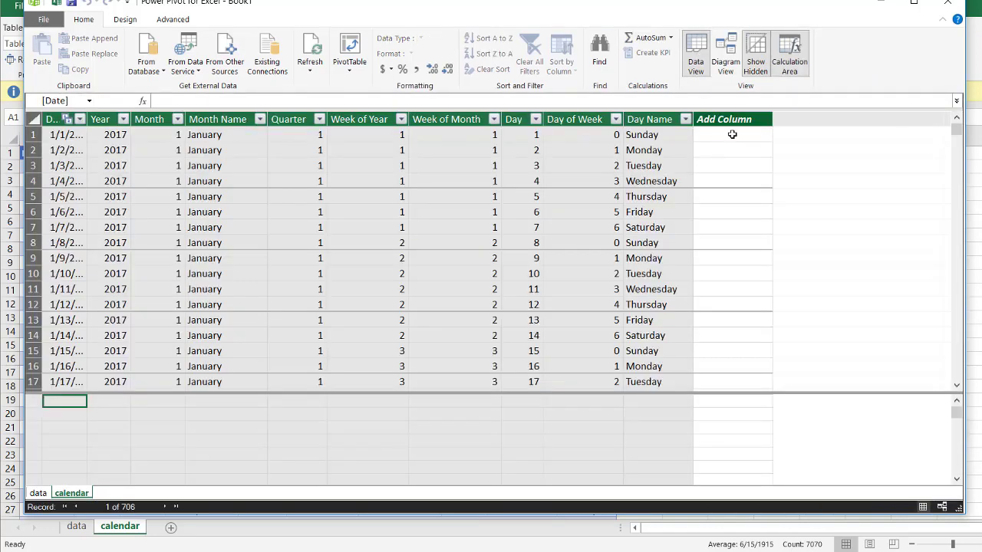
Step: Enter a new calendar column formula =SWITCH(true(), Day Name "Sunday" or "Saturday" → "Y", else "N")
click(732, 135)
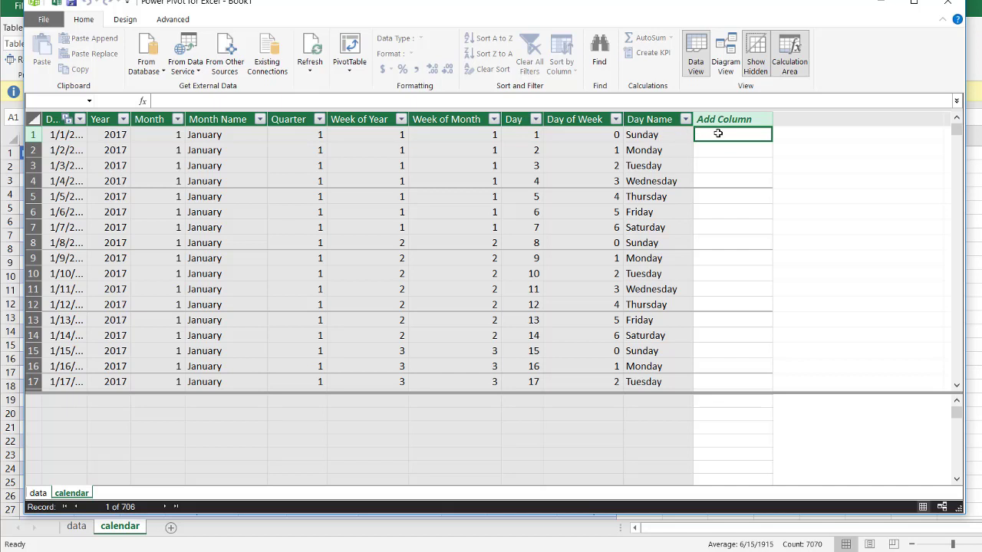
text(=)
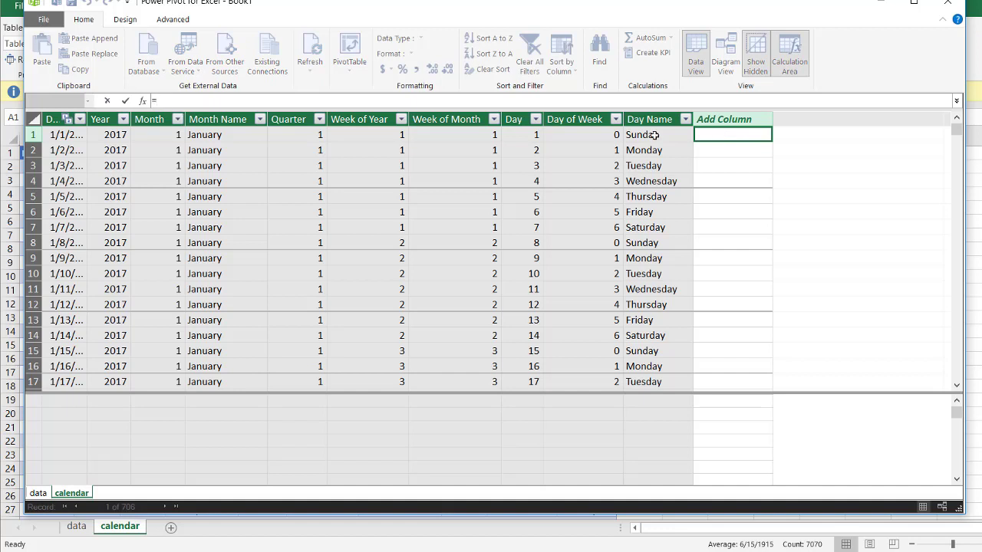
text(swit)
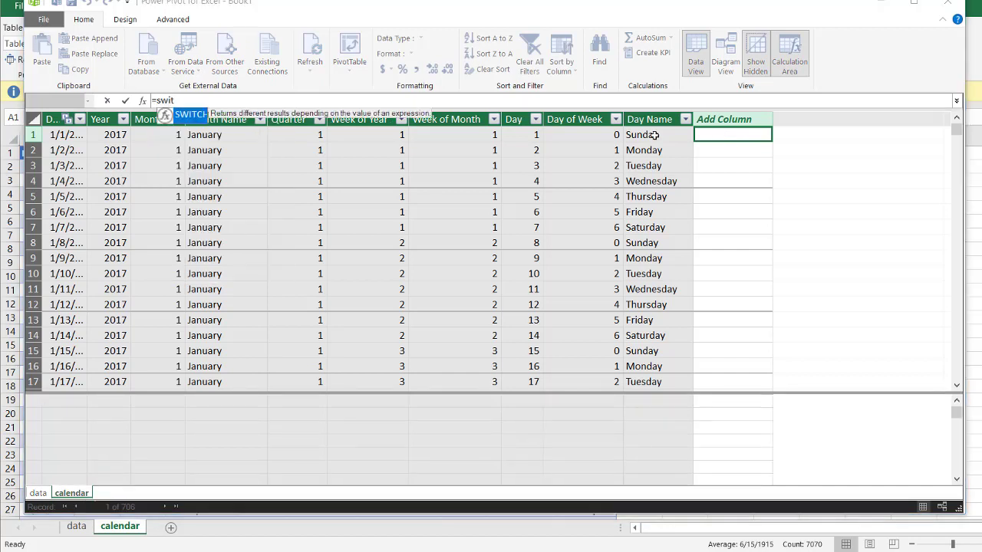
key(Tab)
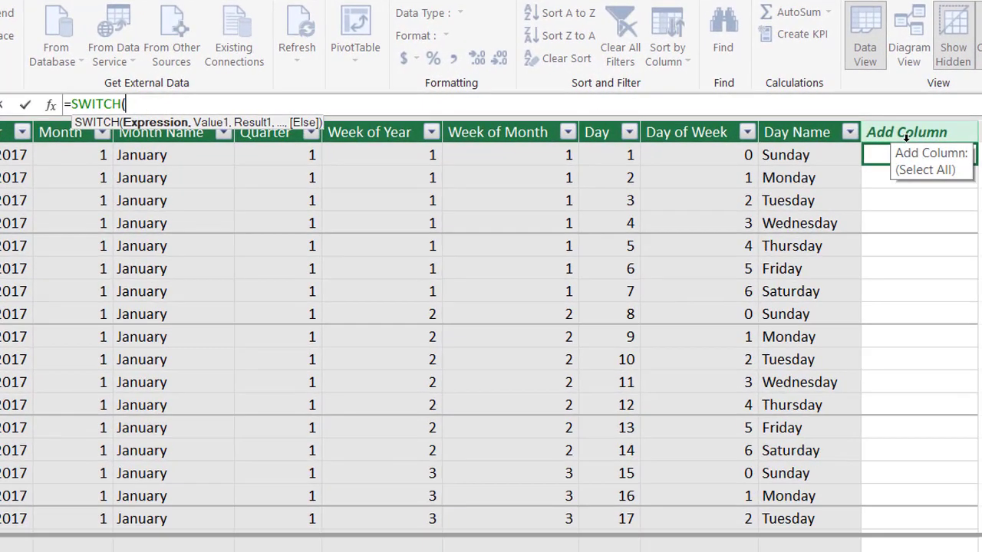
text(tru)
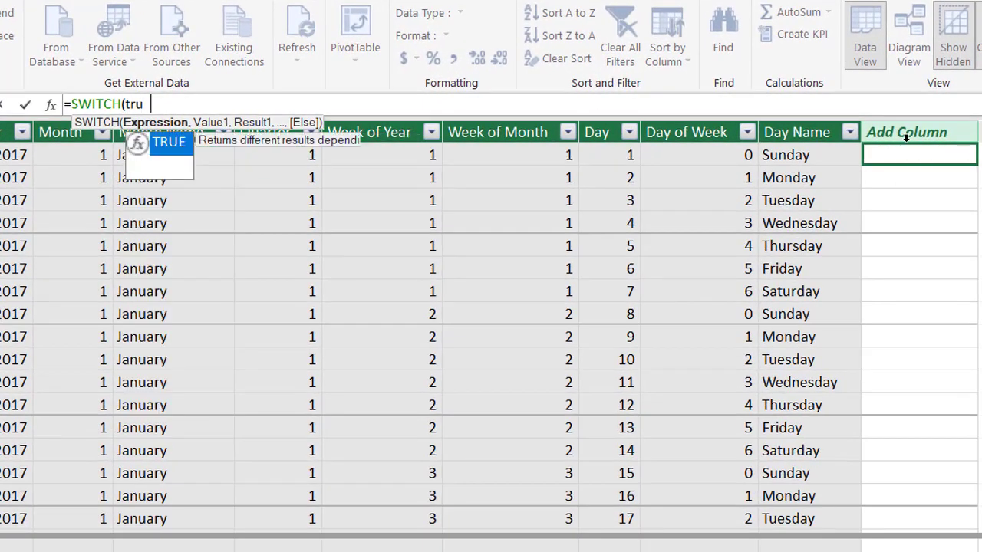
text(e())
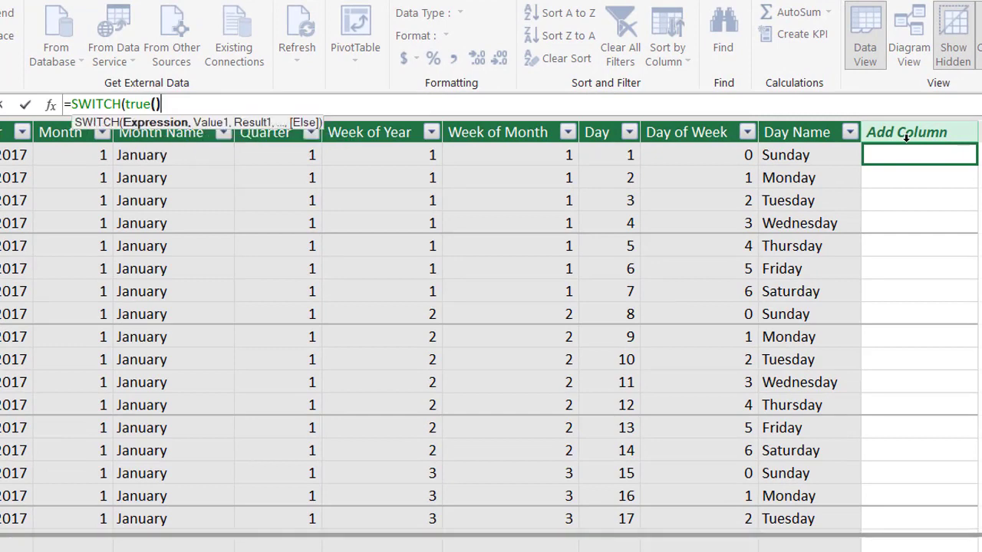
text(,)
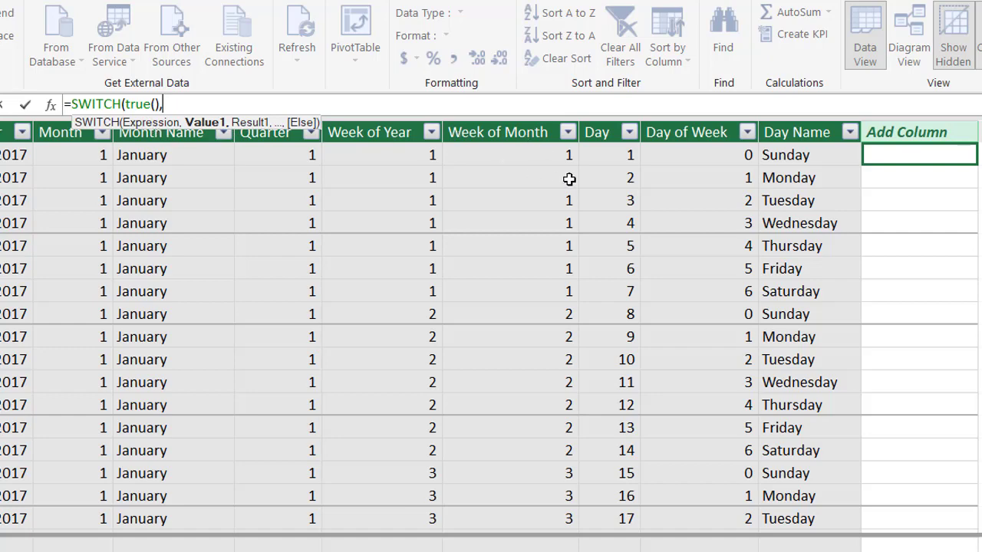
click(795, 157)
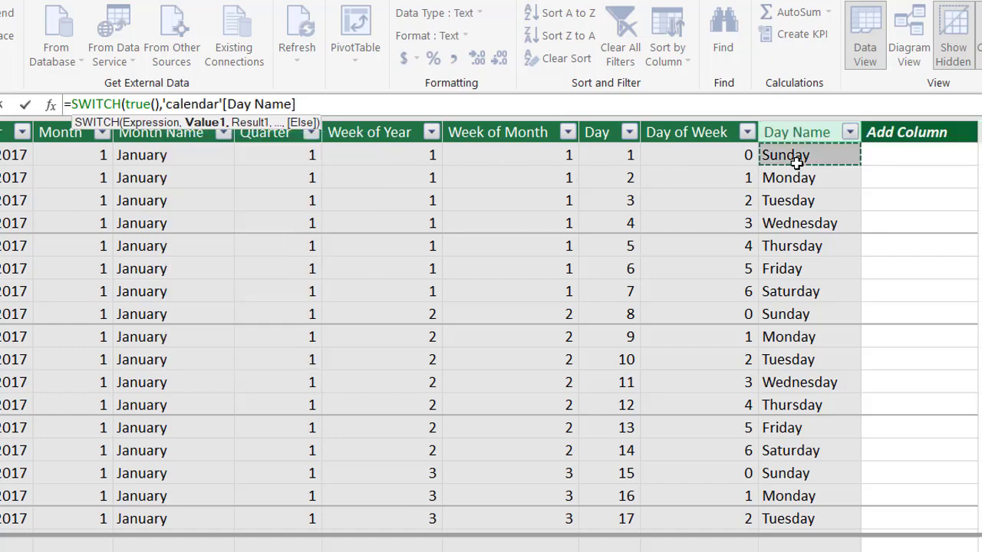
text("Su)
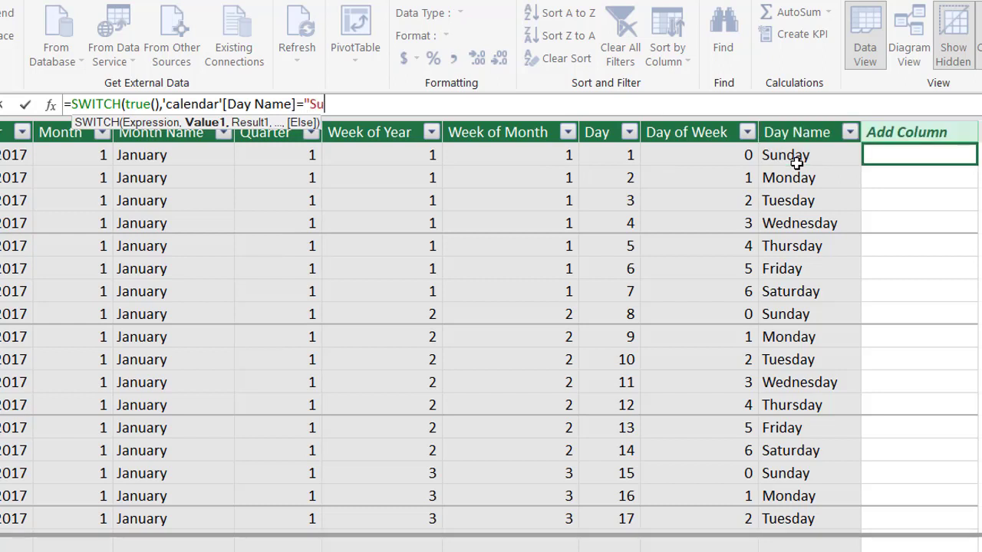
text(nday",")
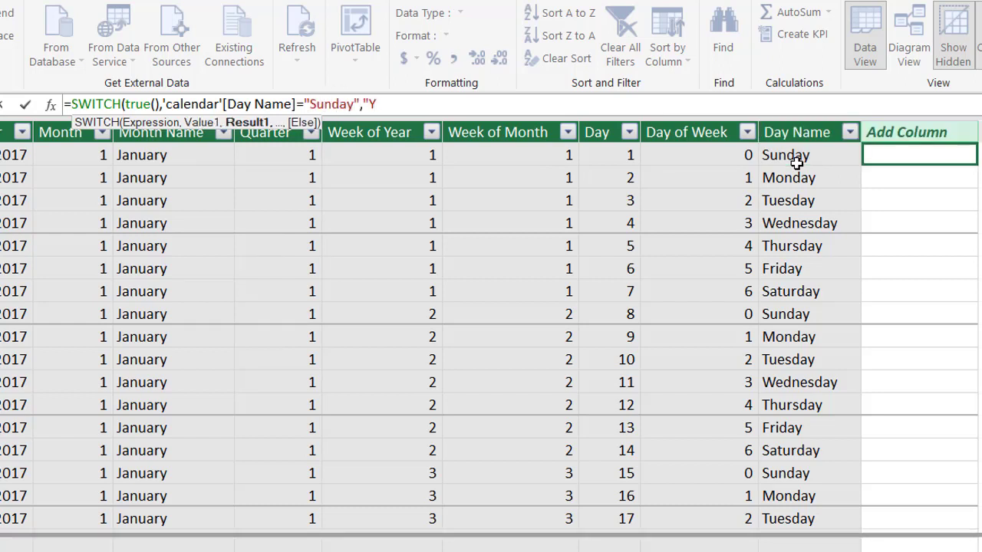
text(Y",)
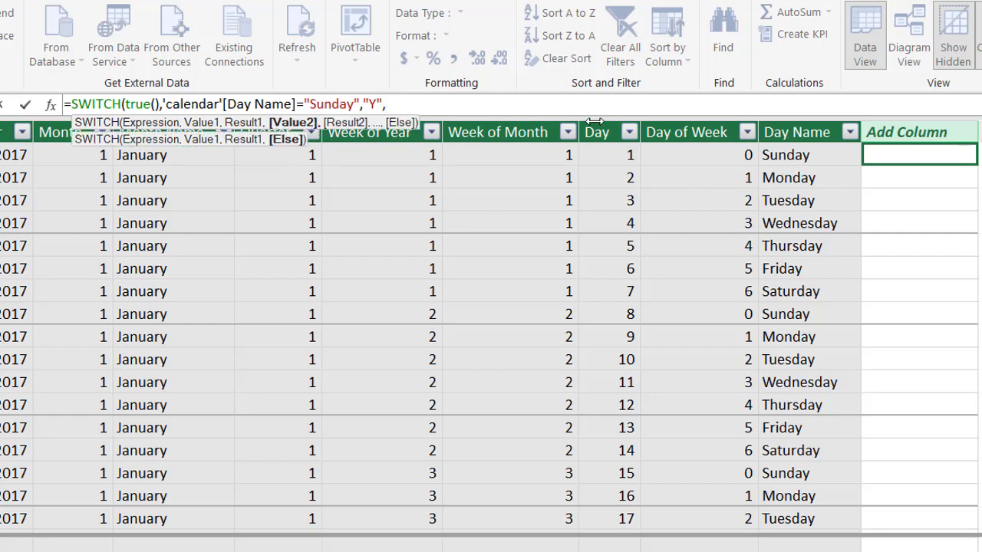
click(802, 156)
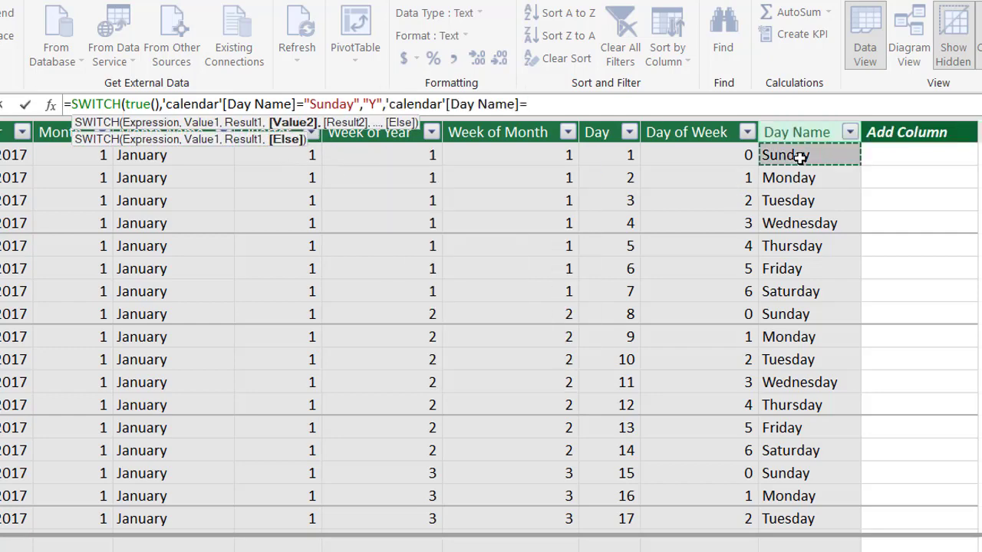
text("Saturday",)
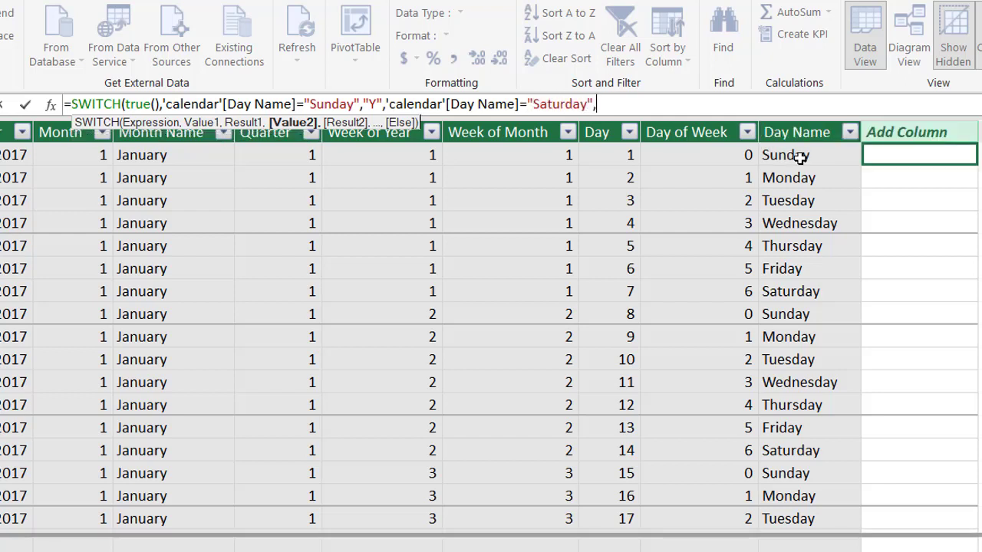
text("Y",)
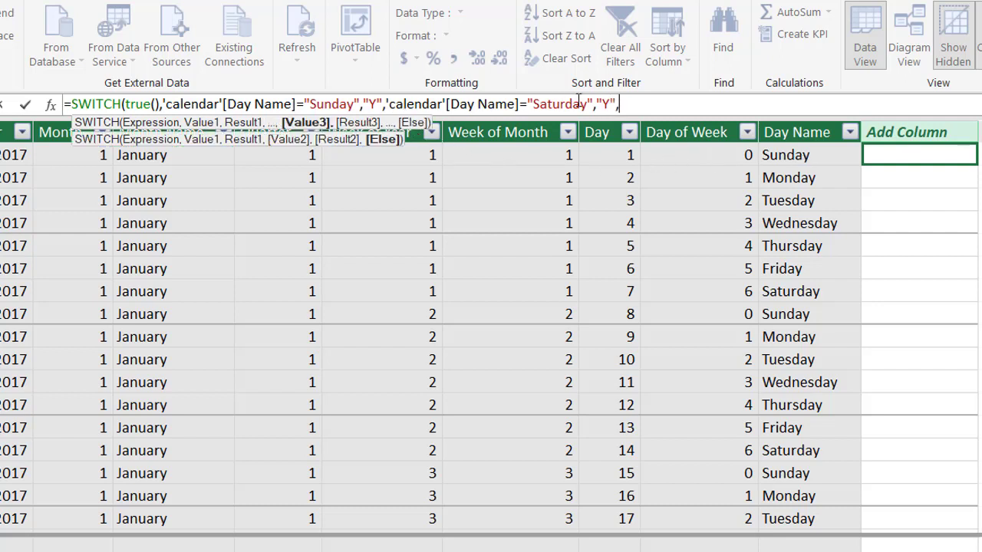
text("N"))
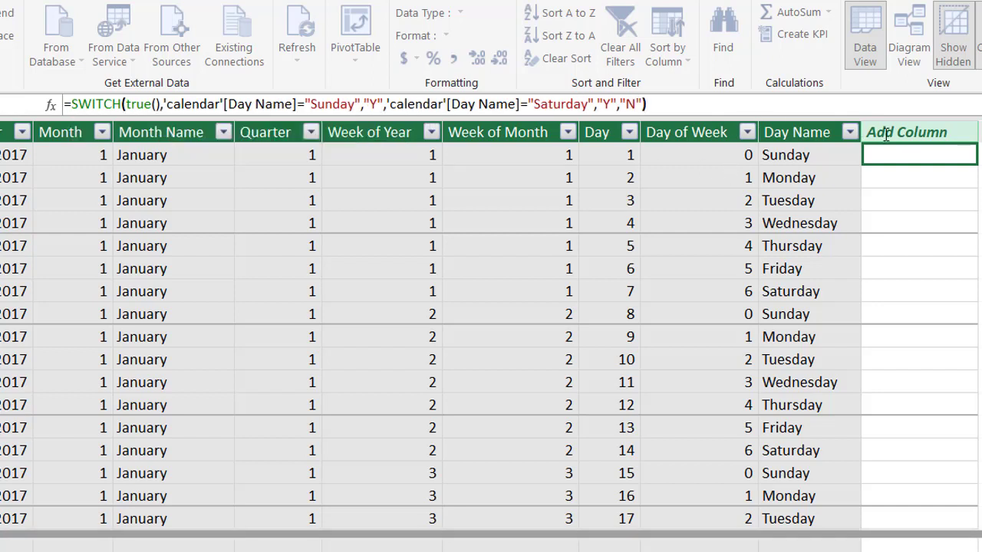
Step: Commit the SWITCH formula to create the Y/N column and rename it Weekend?
key(Return)
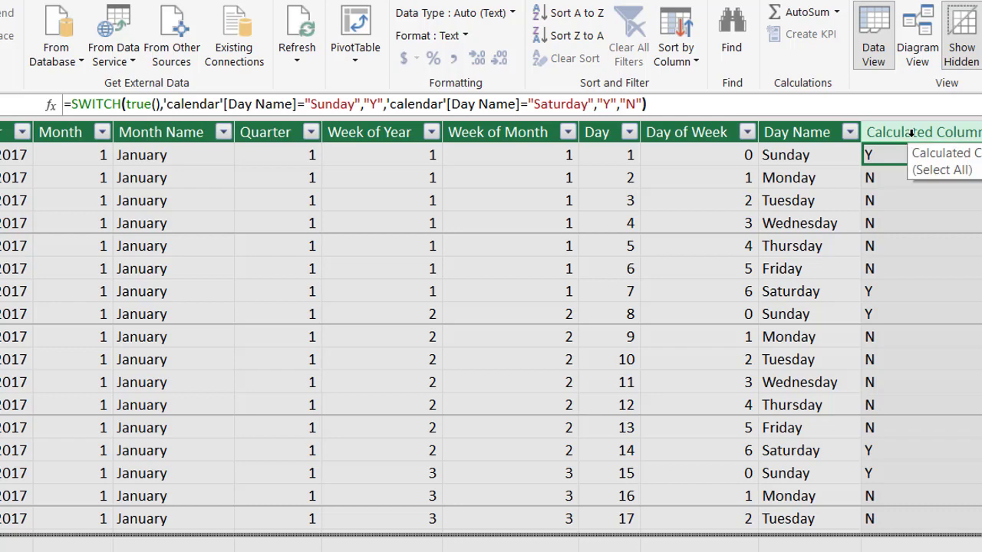
double_click(911, 132)
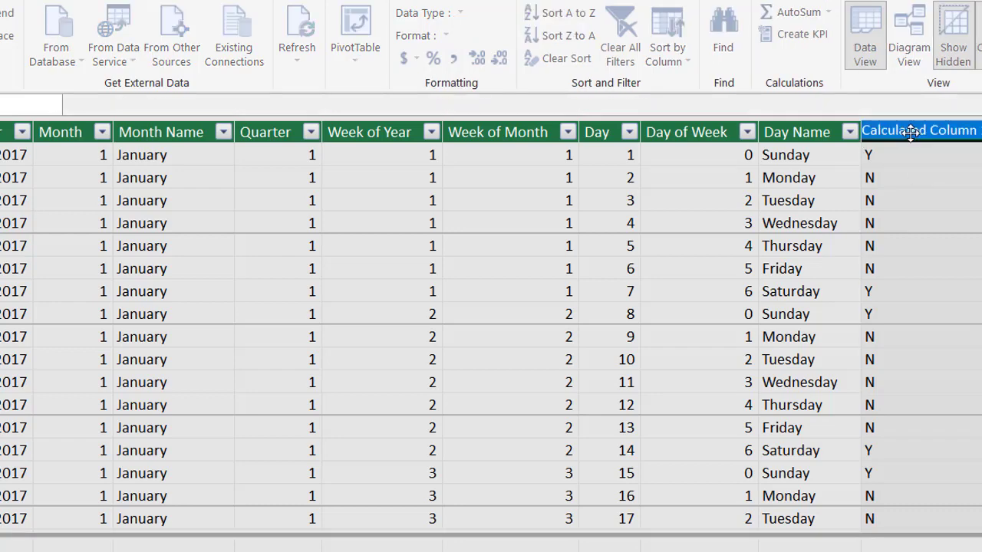
text(Weekend?)
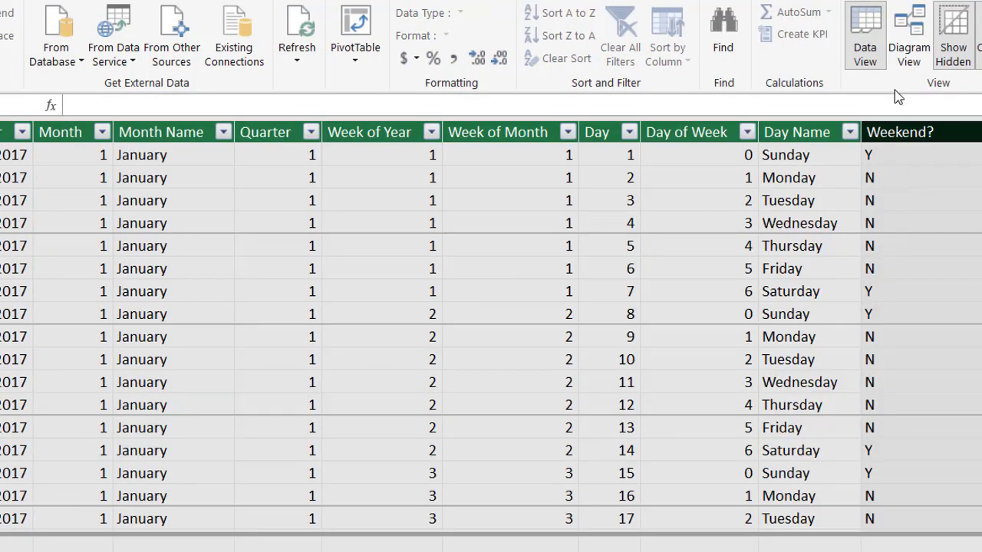
Step: Create an empty PivotTable from the Power Pivot data model on a new worksheet
click(918, 36)
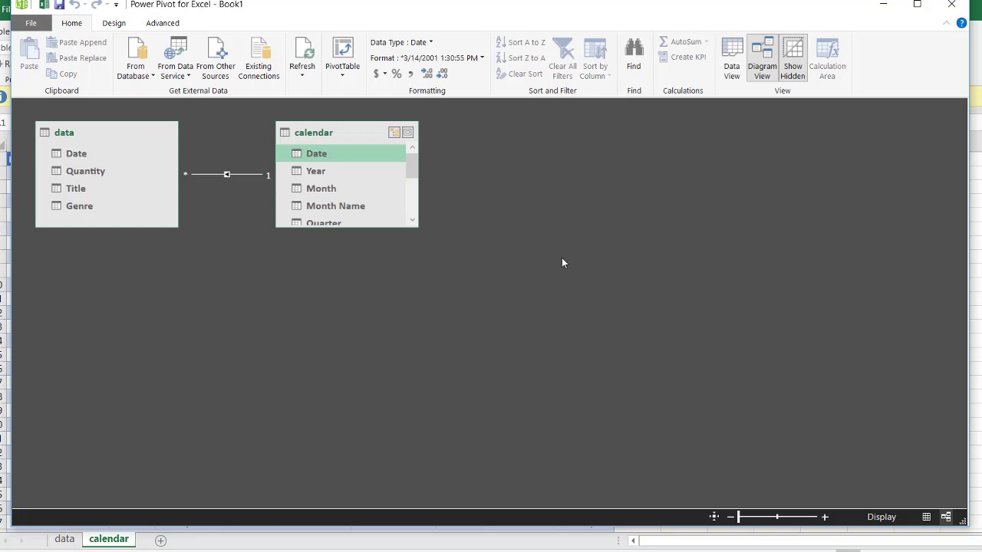
click(952, 6)
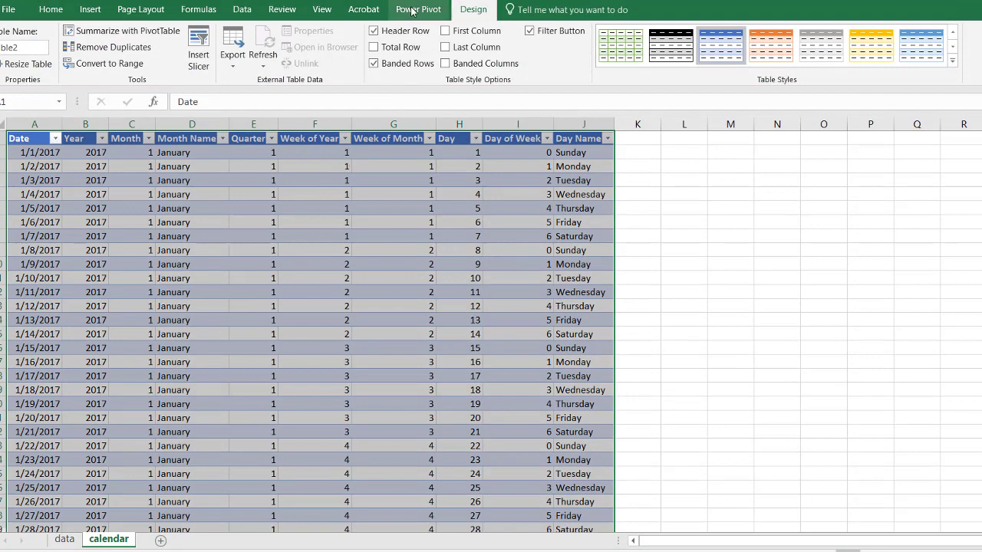
click(412, 9)
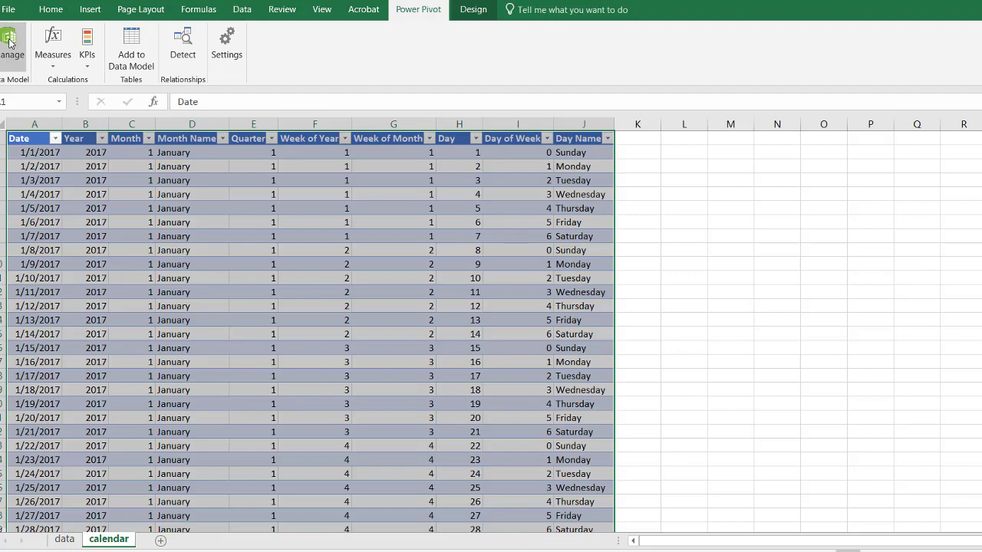
click(9, 43)
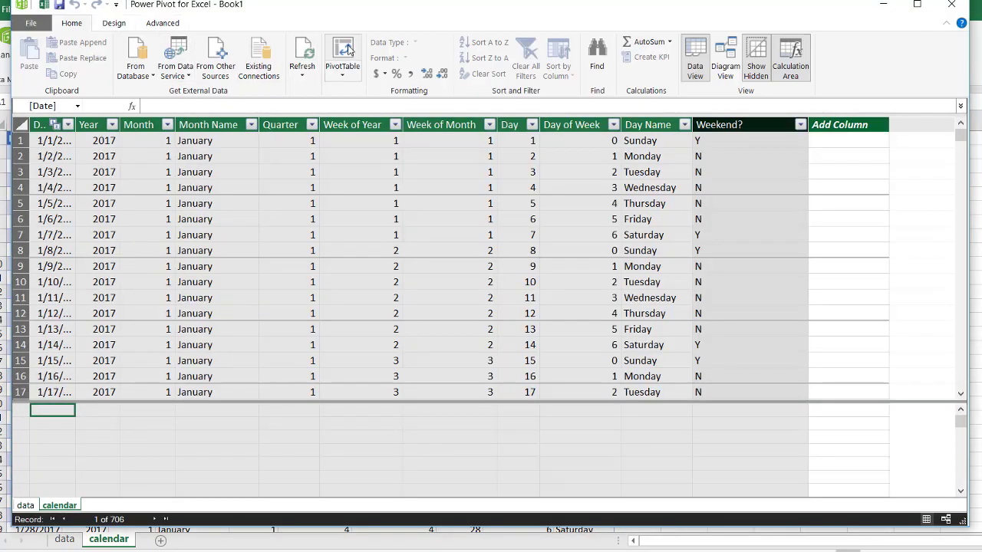
click(347, 49)
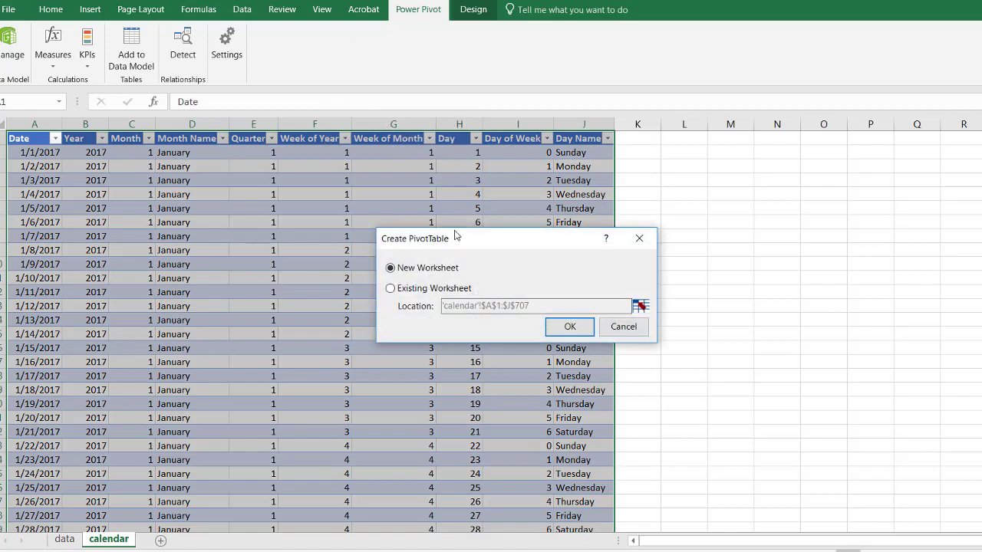
click(567, 327)
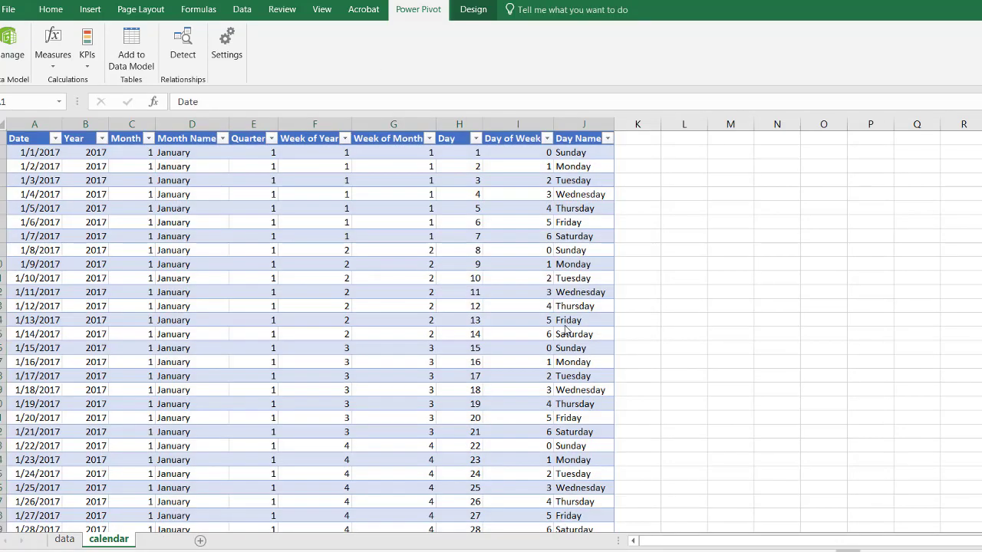
click(878, 229)
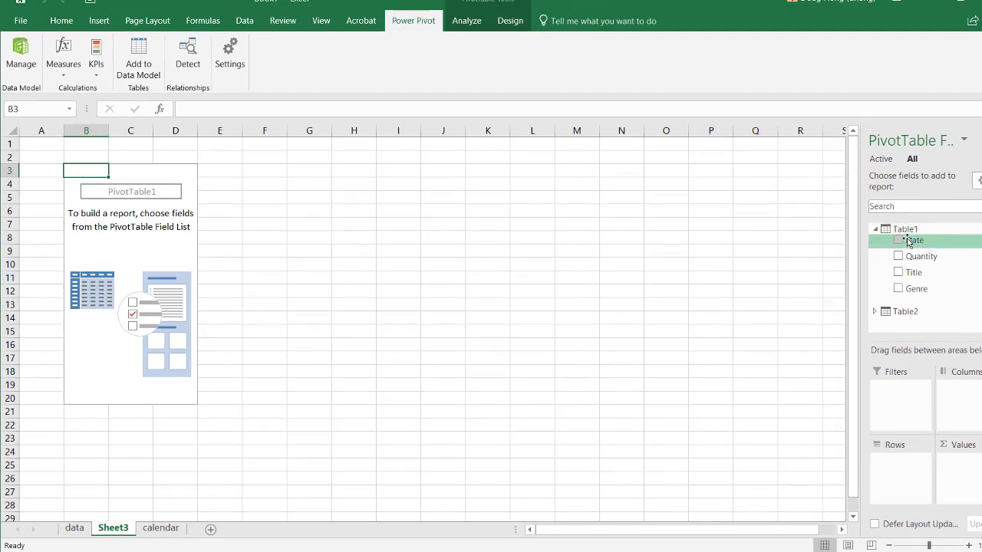
Step: Add Table1's Quantity field to the PivotTable values, totalling 23544793
click(876, 230)
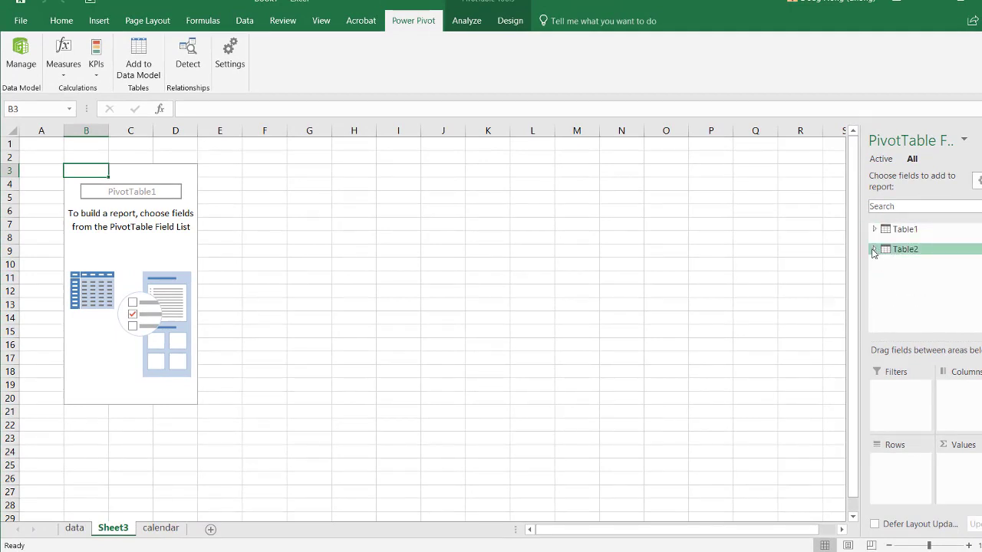
click(874, 250)
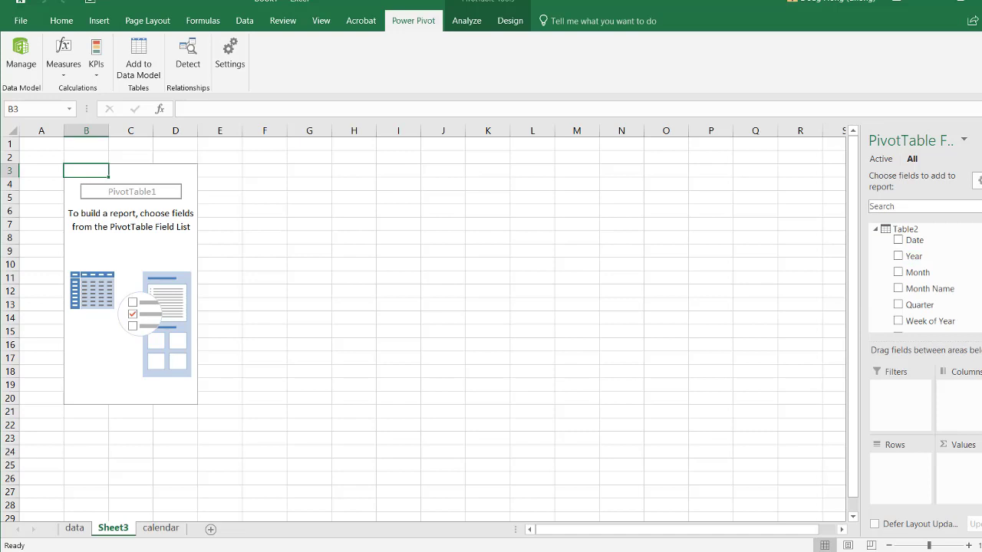
scroll(920, 253, up, 1)
click(875, 249)
click(873, 230)
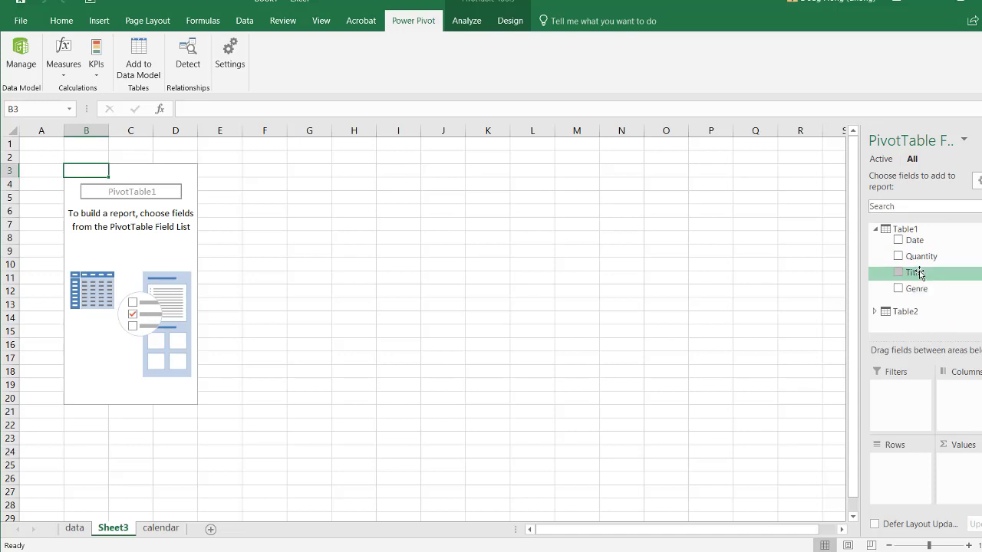
drag(923, 256, 965, 474)
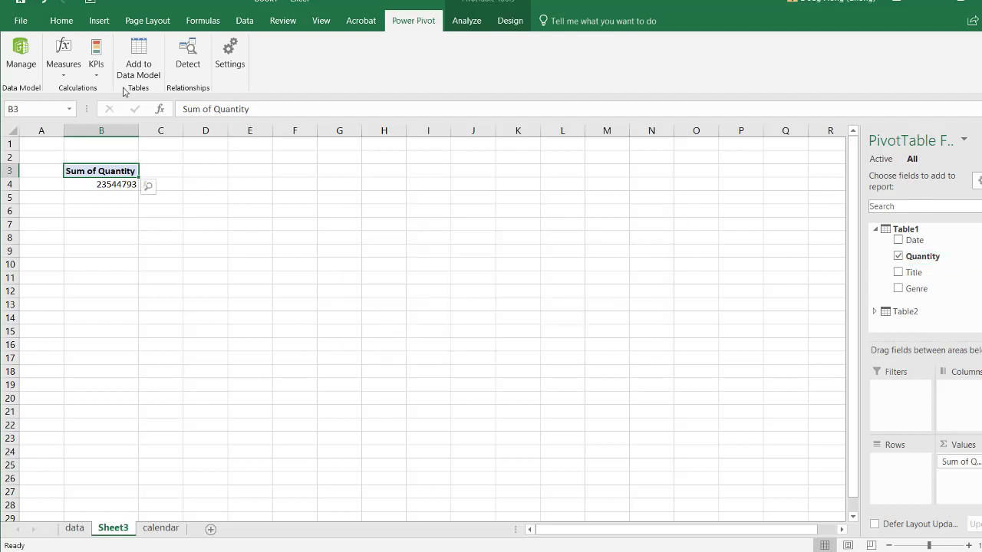
click(58, 71)
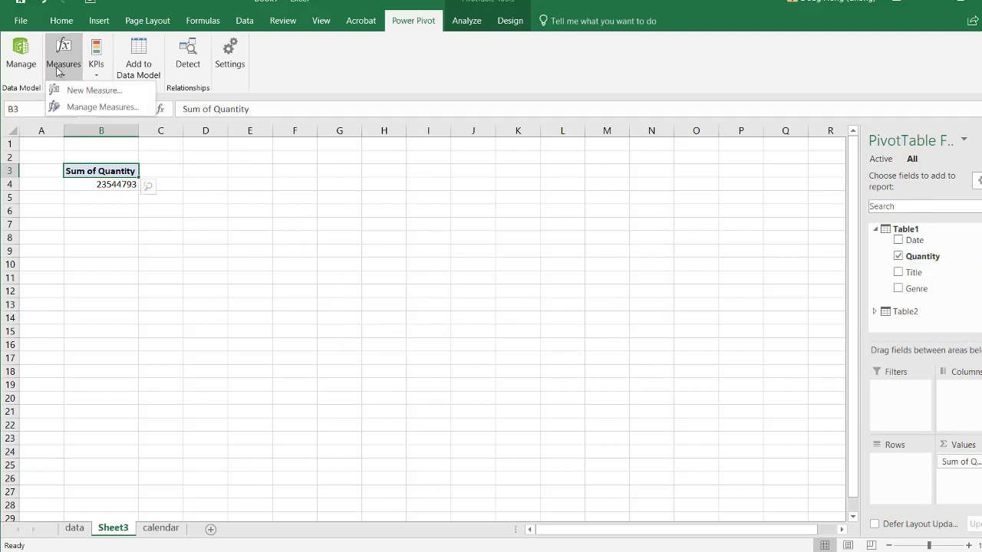
Step: Define a Total Quantity measure as =[Sum of Quantity] and check the formula
click(85, 96)
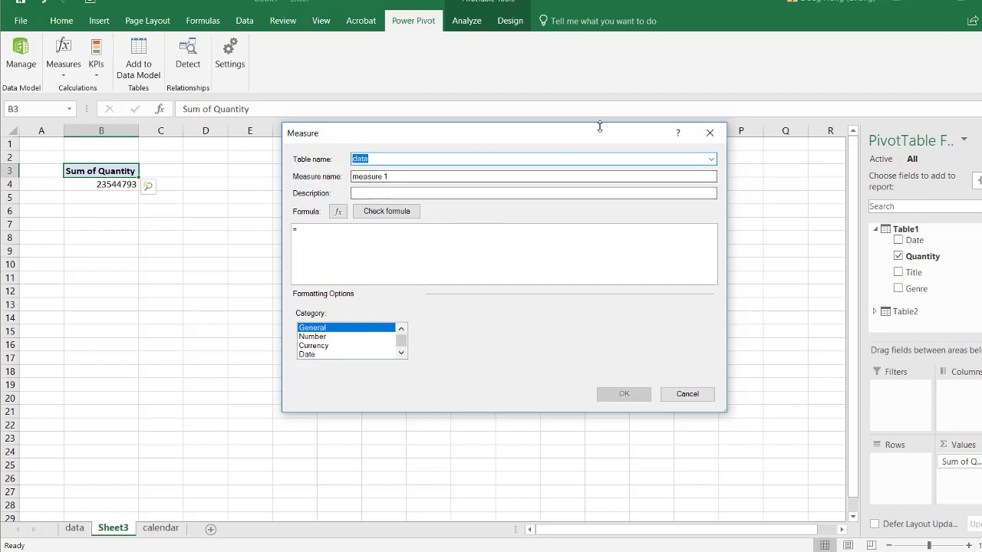
key(Tab)
text(tota)
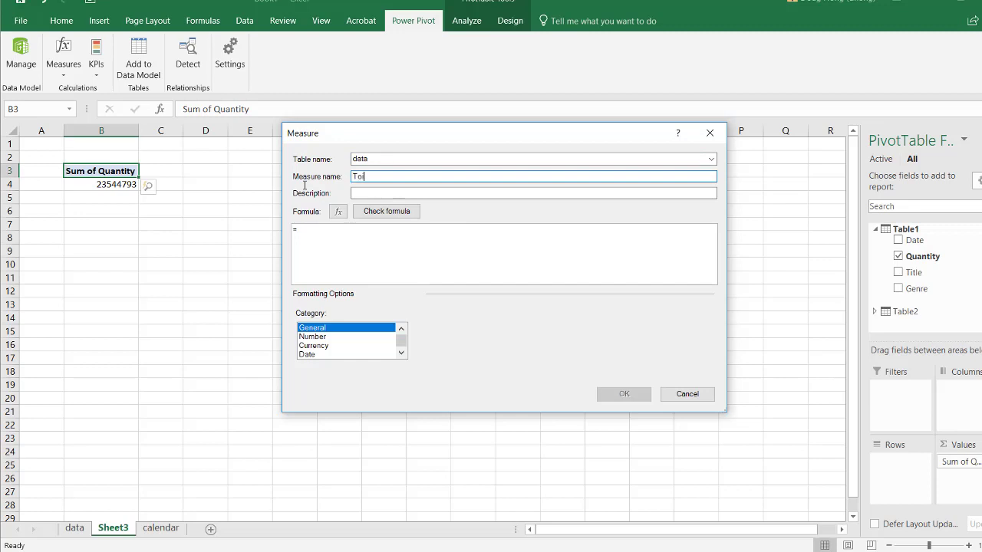
key(BackSpace)
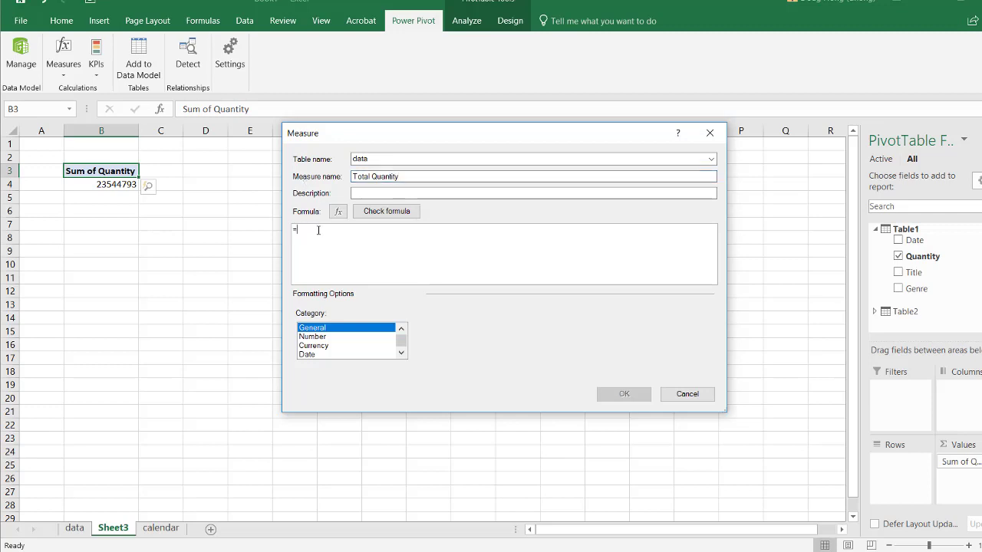
text(su)
key(BackSpace)
key(BackSpace)
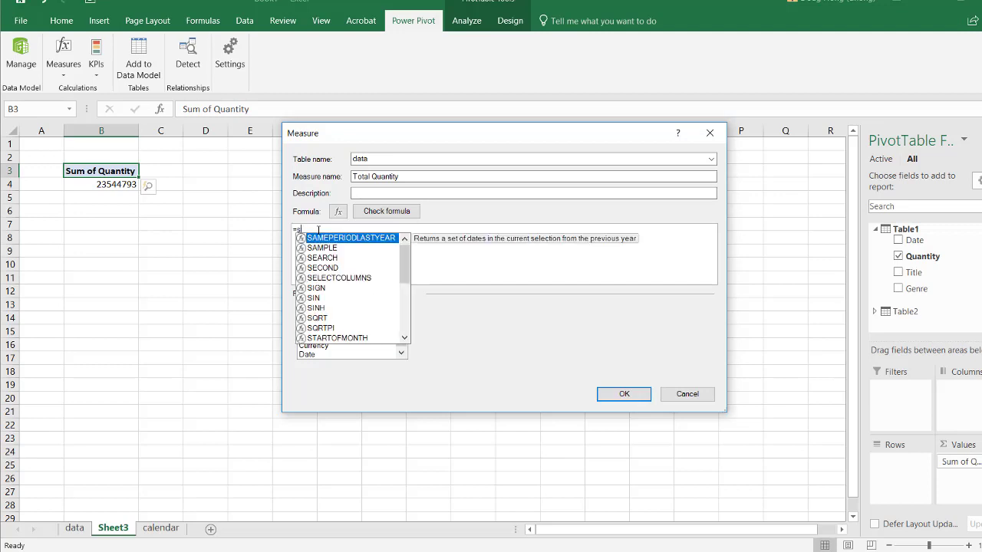
text(s)
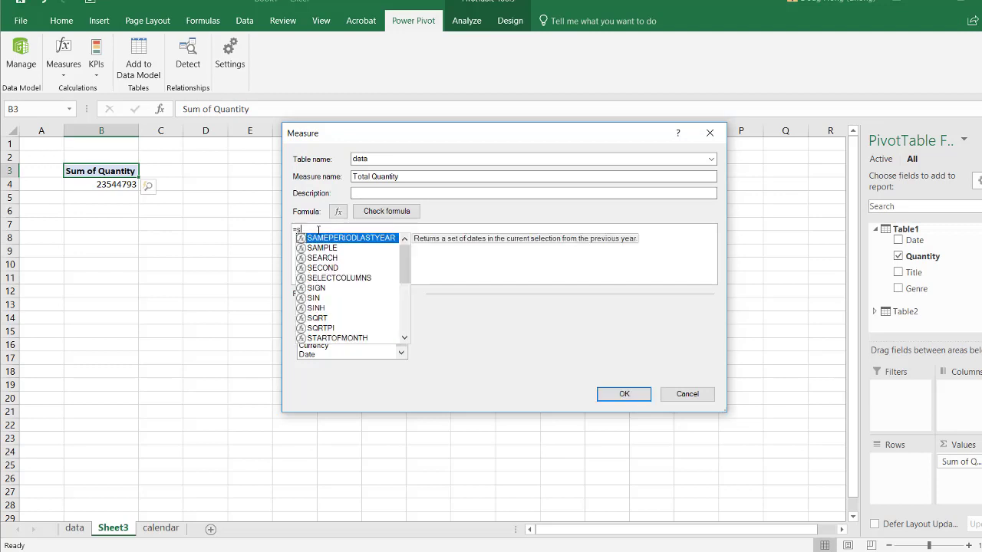
text(um)
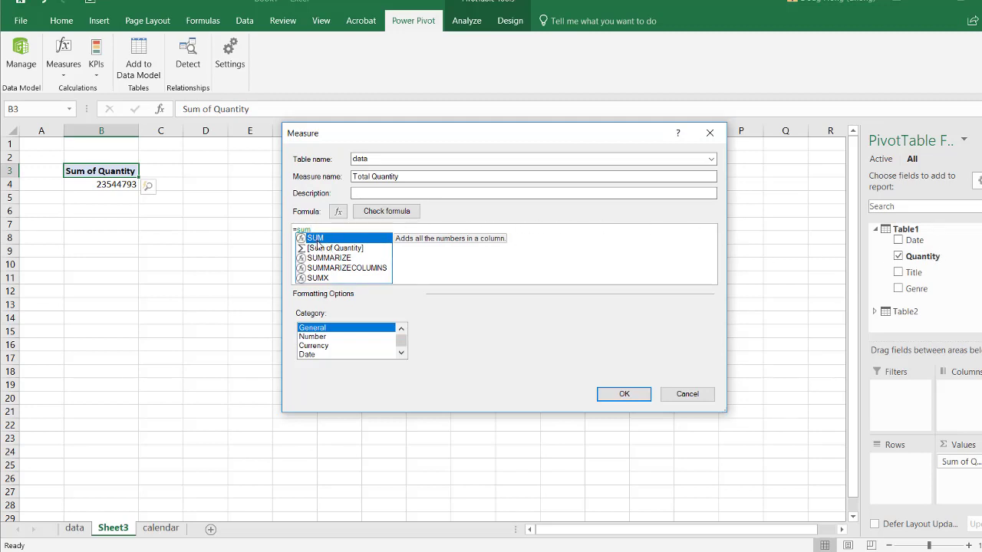
double_click(322, 251)
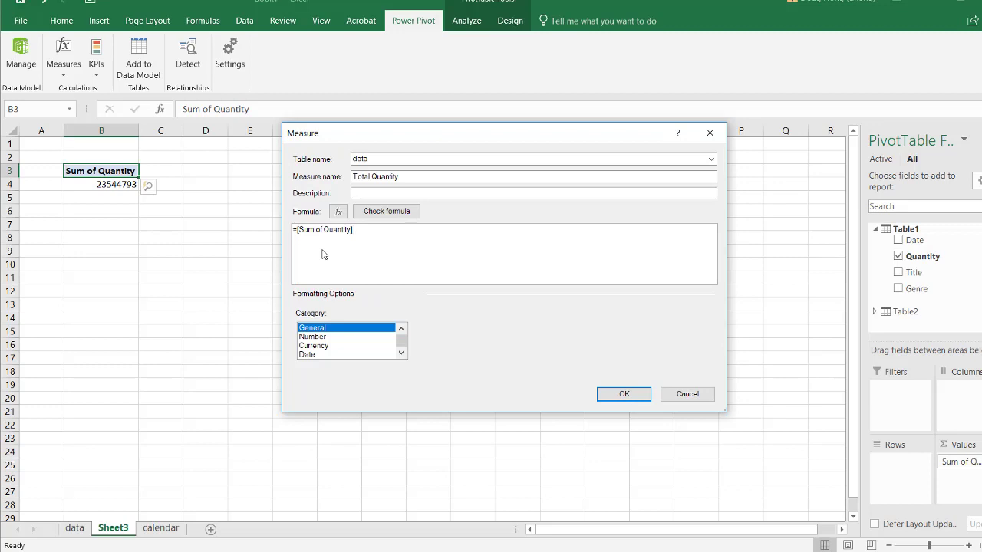
click(380, 220)
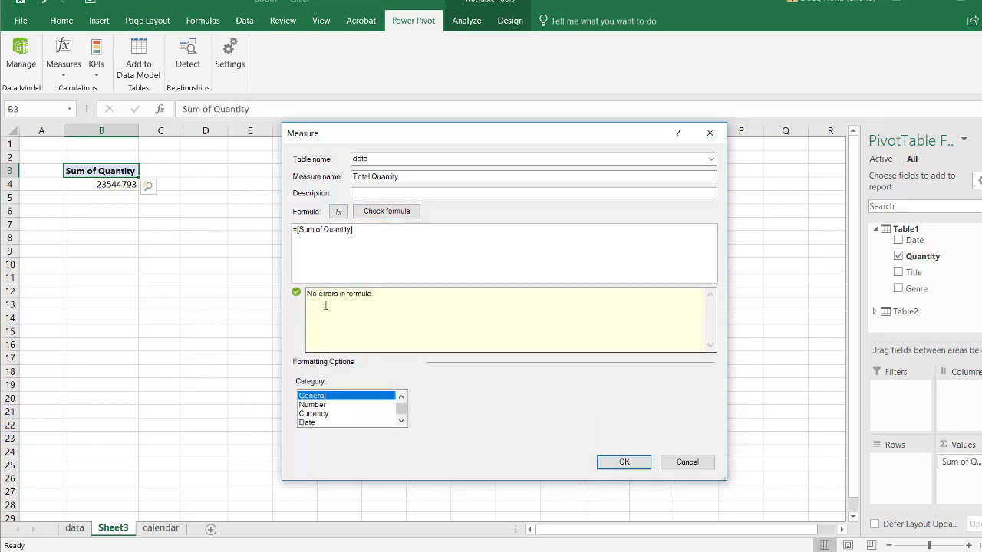
Step: Format Total Quantity as a Number, Whole Number with 1000 separator, and save it
click(314, 405)
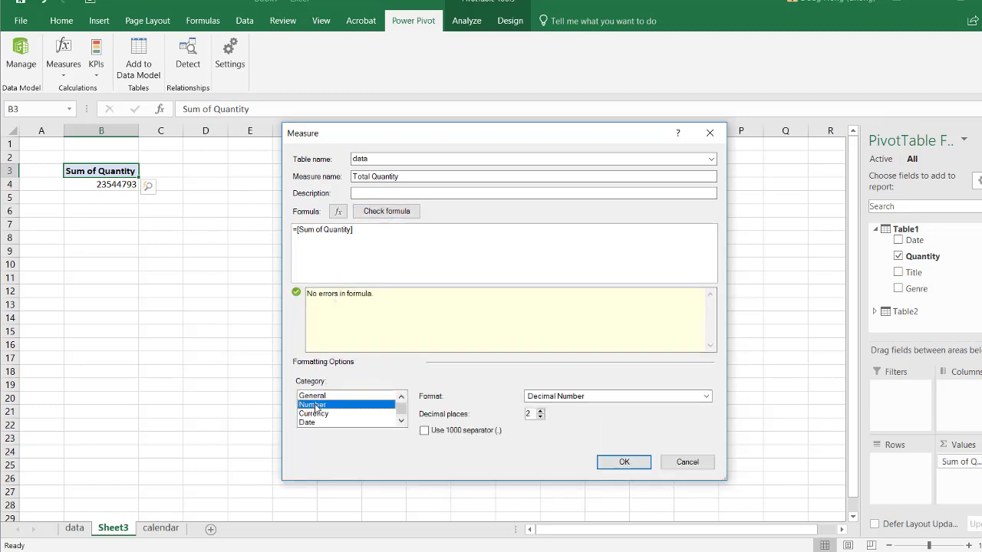
click(557, 396)
click(559, 419)
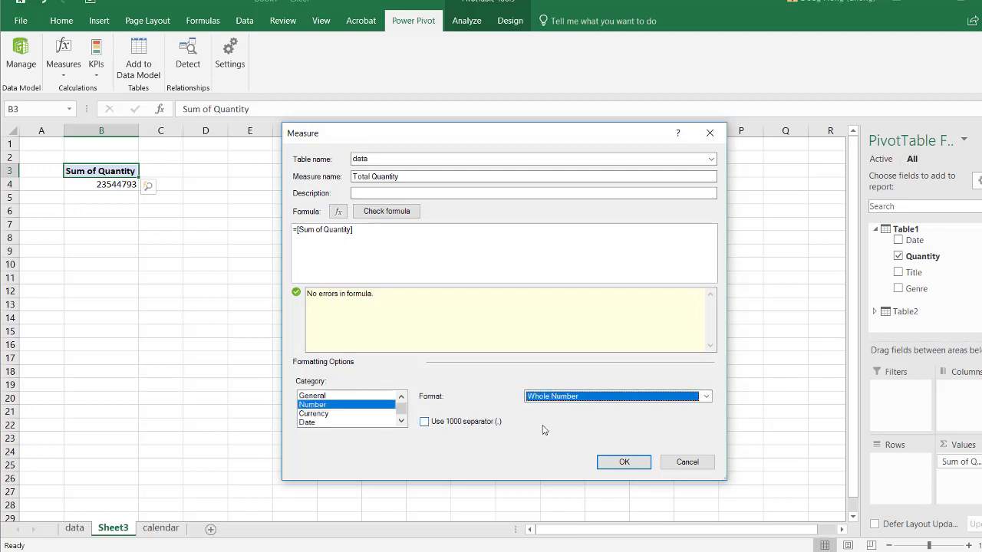
click(425, 422)
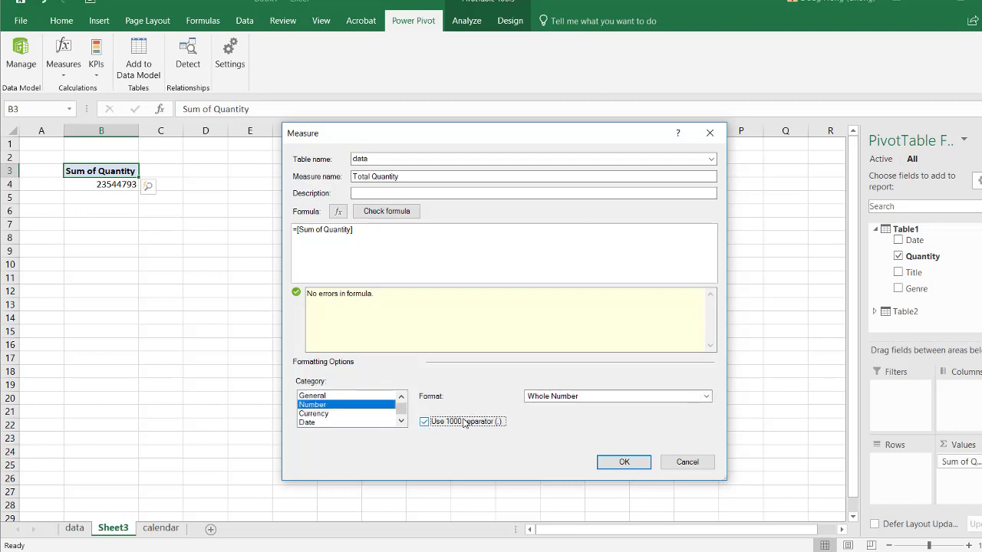
click(604, 464)
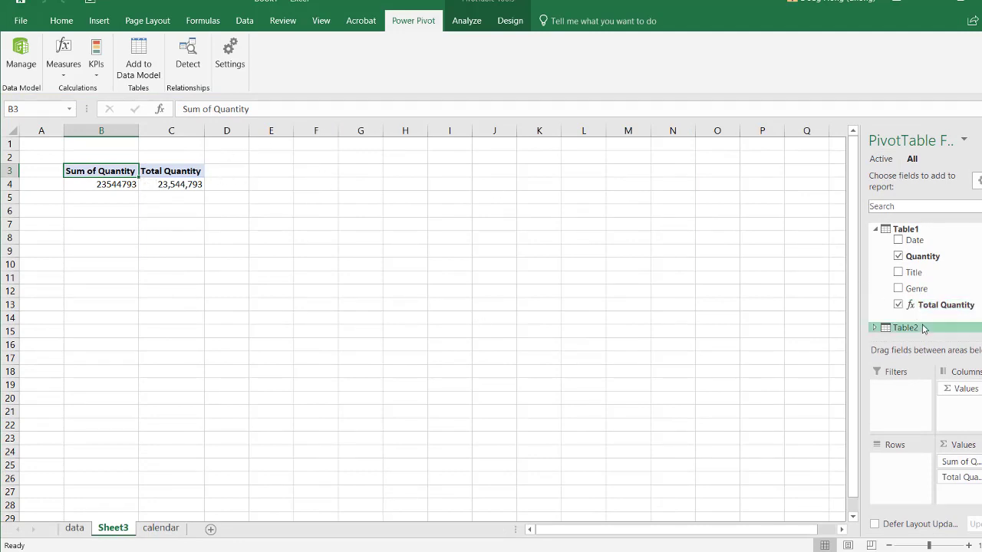
Step: Remove and re-add Total Quantity in the PivotTable Values area
drag(957, 486, 647, 412)
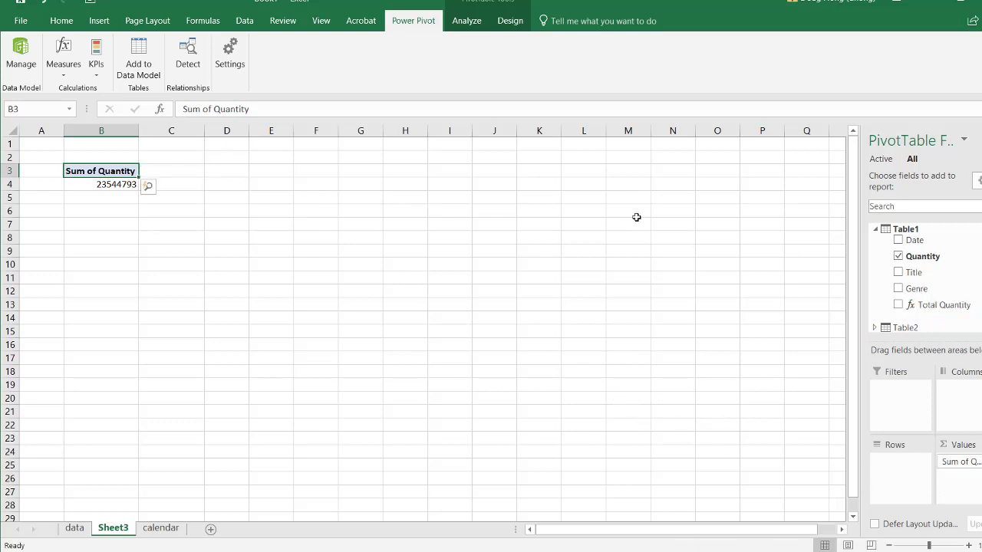
drag(936, 304, 968, 477)
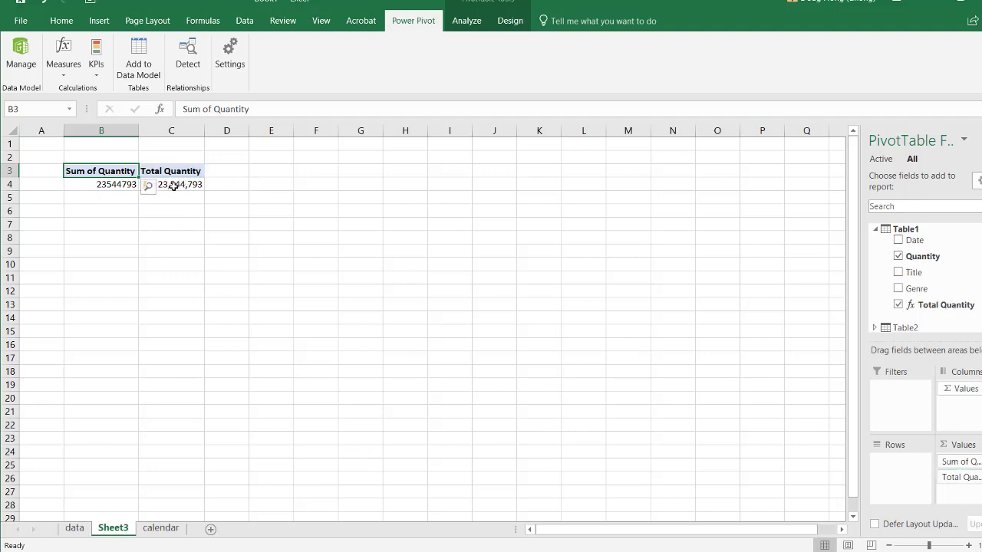
mouse_move(178, 184)
Step: Group the rows by the calendar's Weekend? field, showing N 17,927,137 and Y 5,617,656
scroll(921, 276, down, 1)
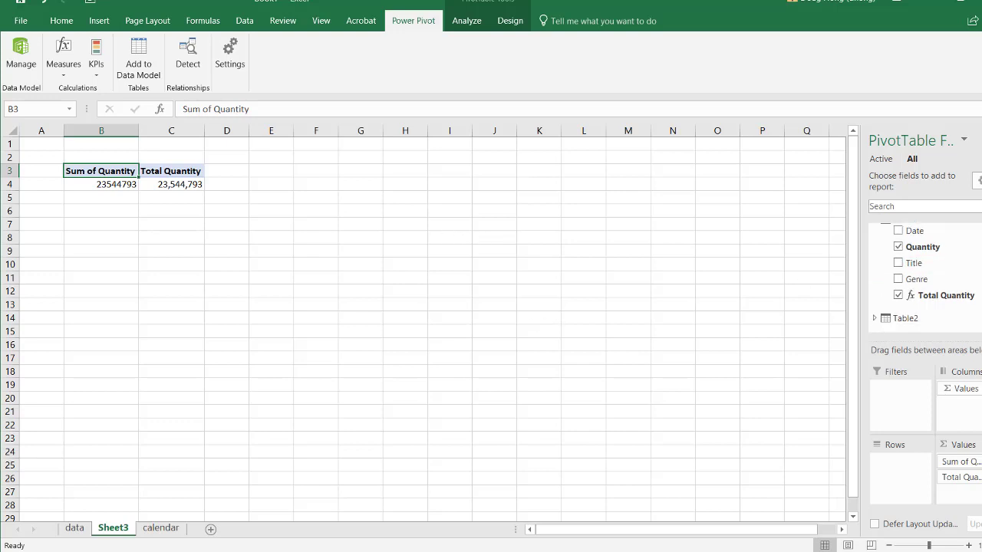
click(875, 318)
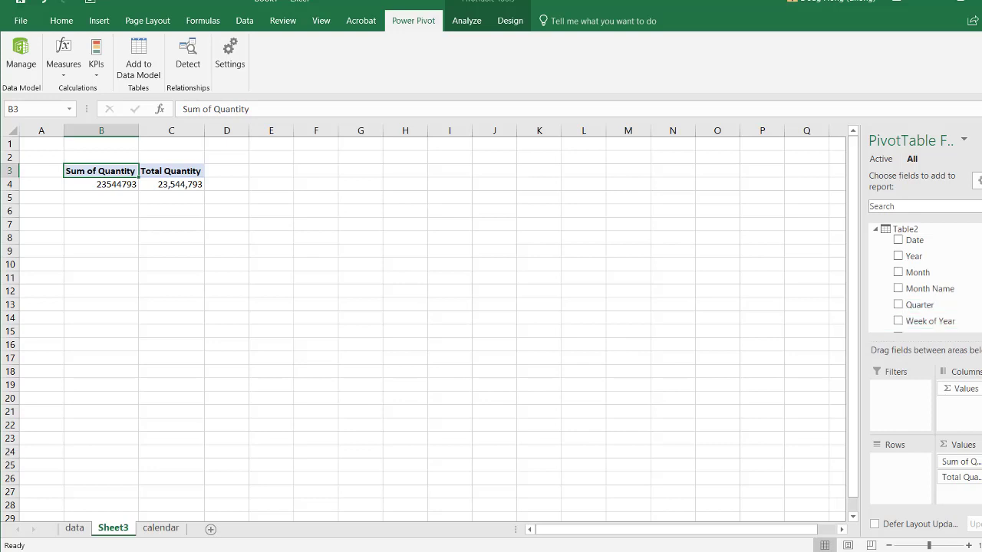
scroll(921, 291, down, 3)
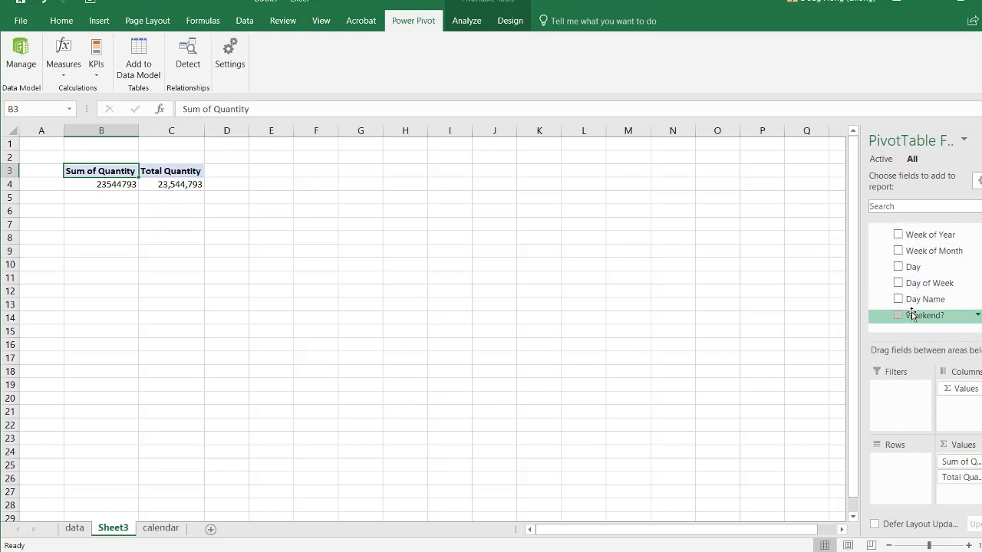
drag(911, 321, 901, 488)
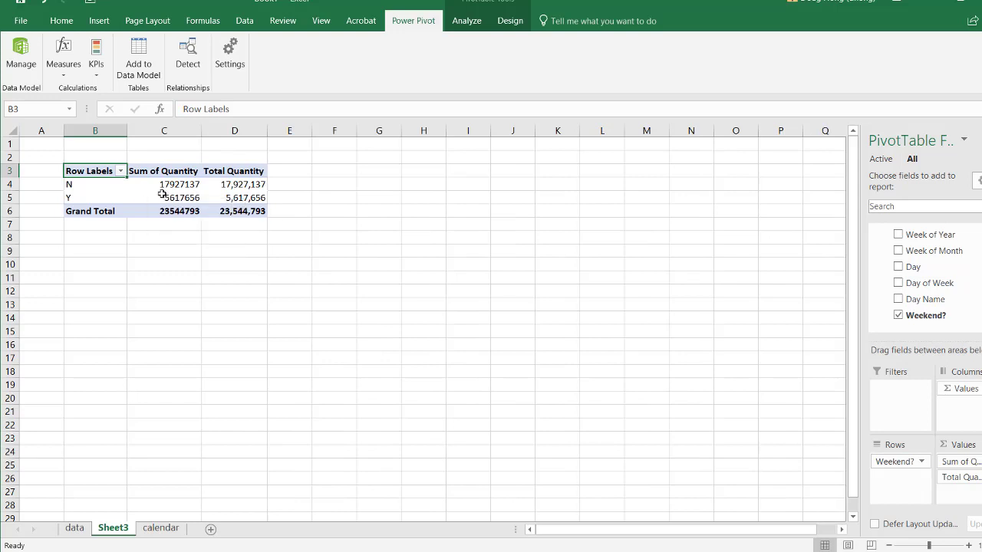
click(228, 198)
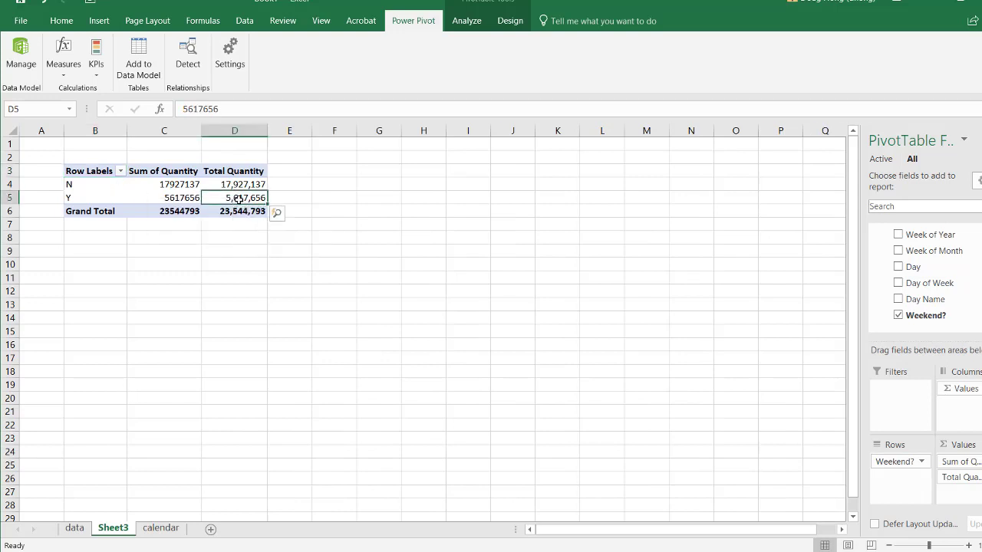
click(169, 198)
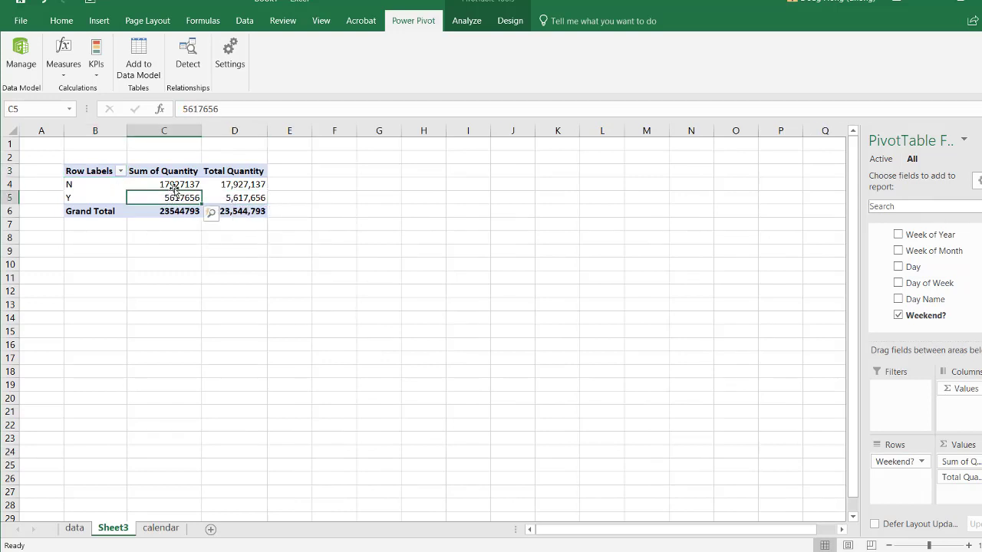
Step: Change the PivotTable report layout to tabular form so the header reads Weekend?
click(175, 185)
click(213, 186)
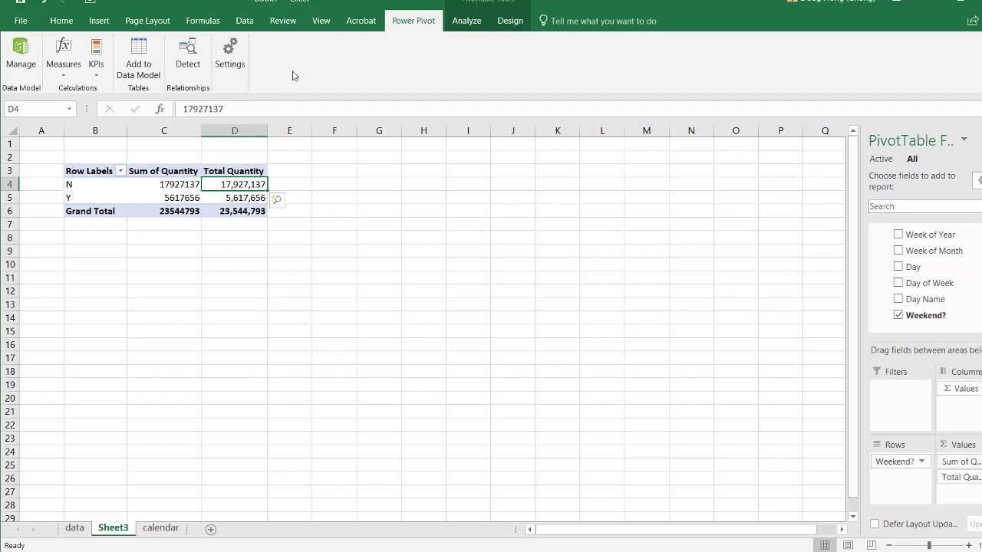
click(468, 21)
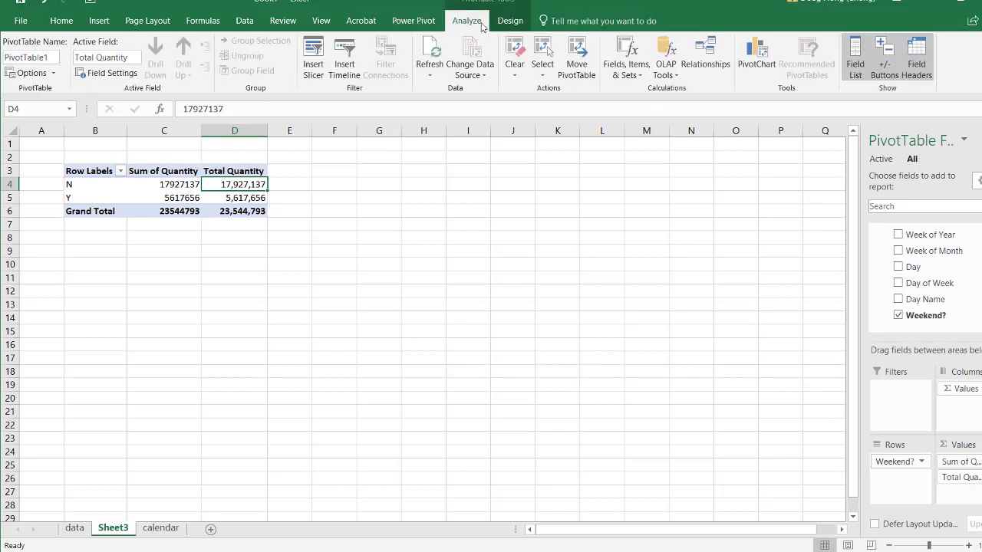
click(510, 20)
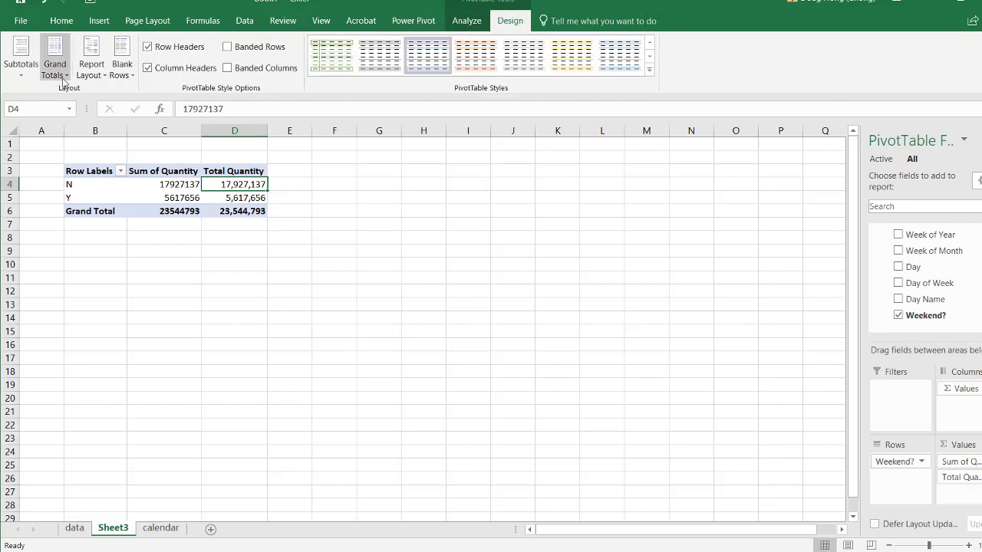
click(89, 71)
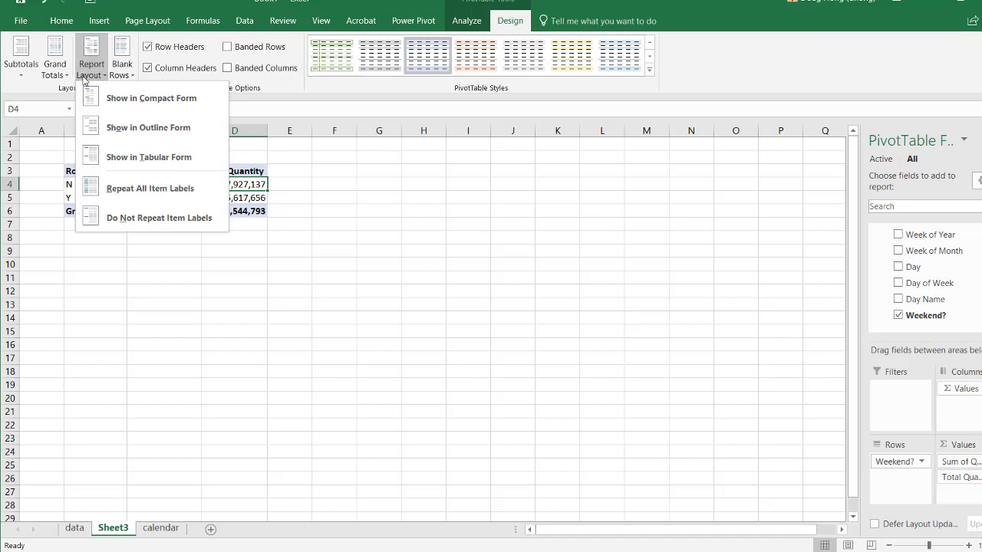
click(119, 157)
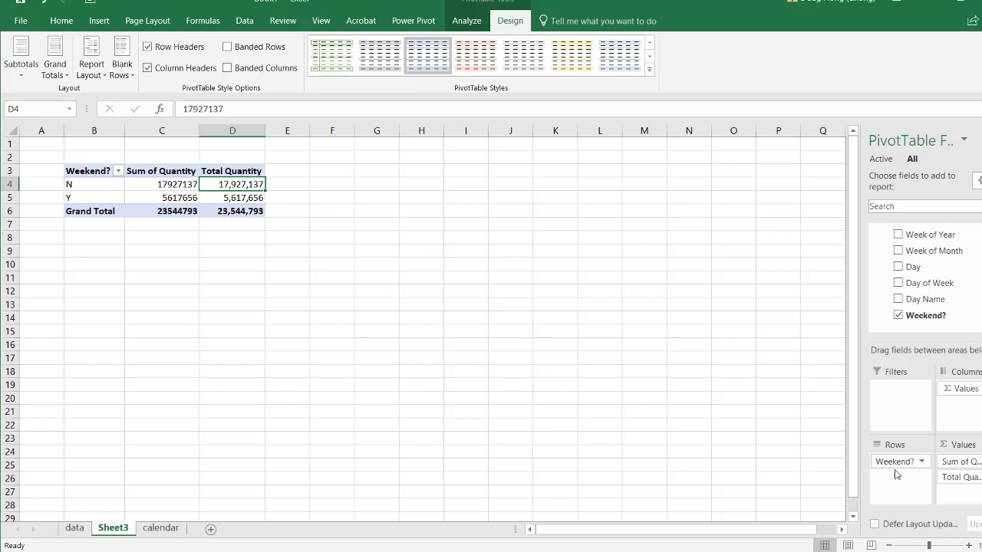
scroll(921, 277, up, 10)
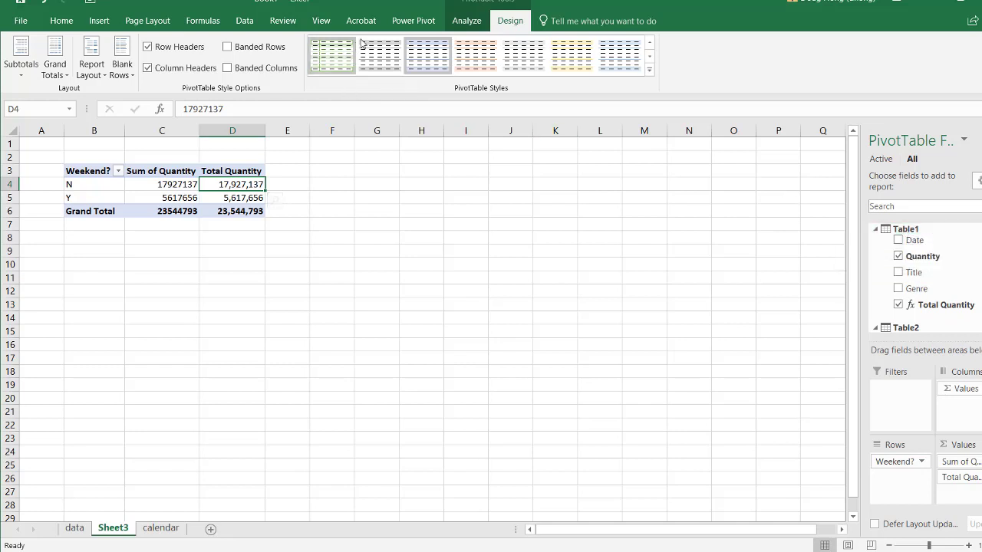
Step: Start a new Power Pivot measure named Weekend Quantity
click(429, 31)
click(65, 76)
click(87, 90)
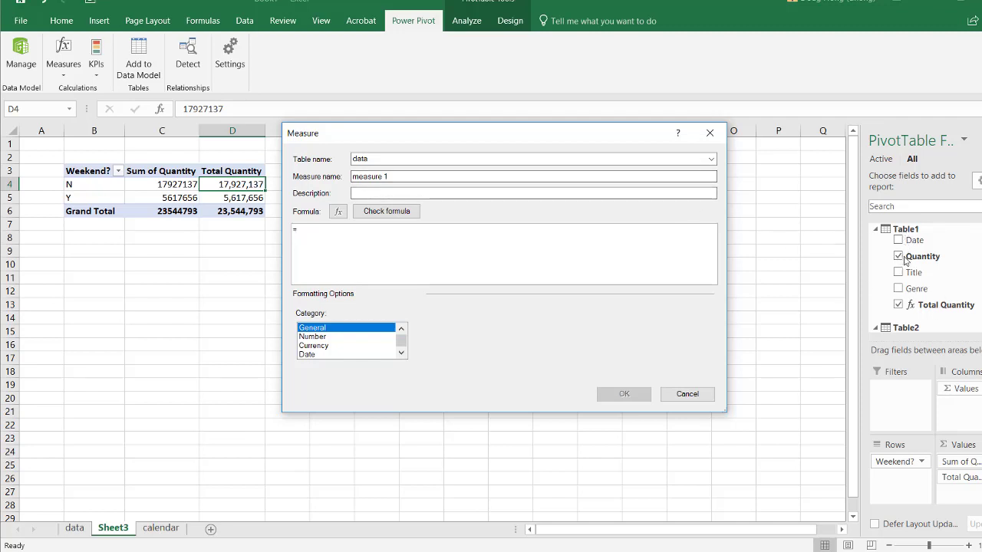
drag(422, 176, 313, 182)
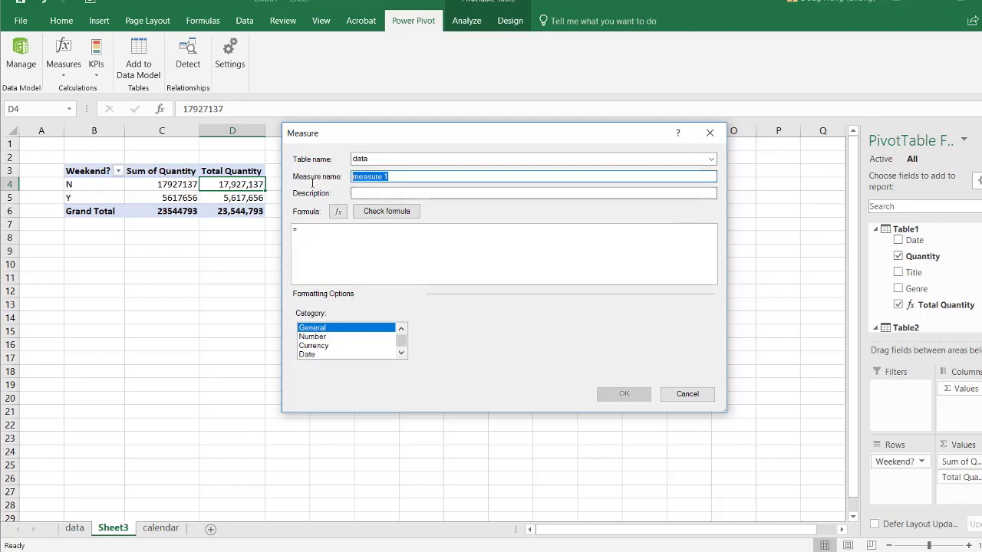
text(Weekend Quantity)
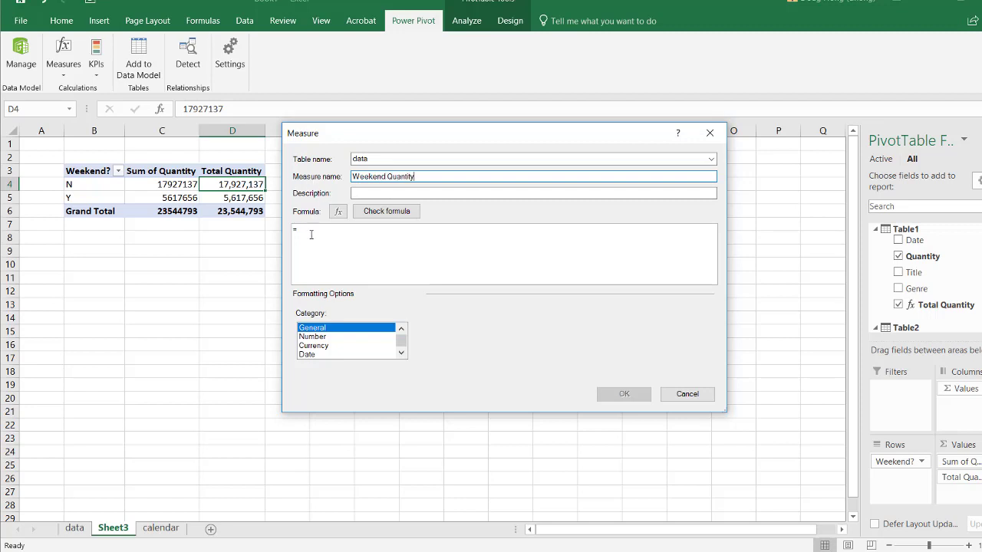
Step: Write the formula =CALCULATE([Total Quantity], 'calendar'[Weekend?])
click(311, 235)
text(cal)
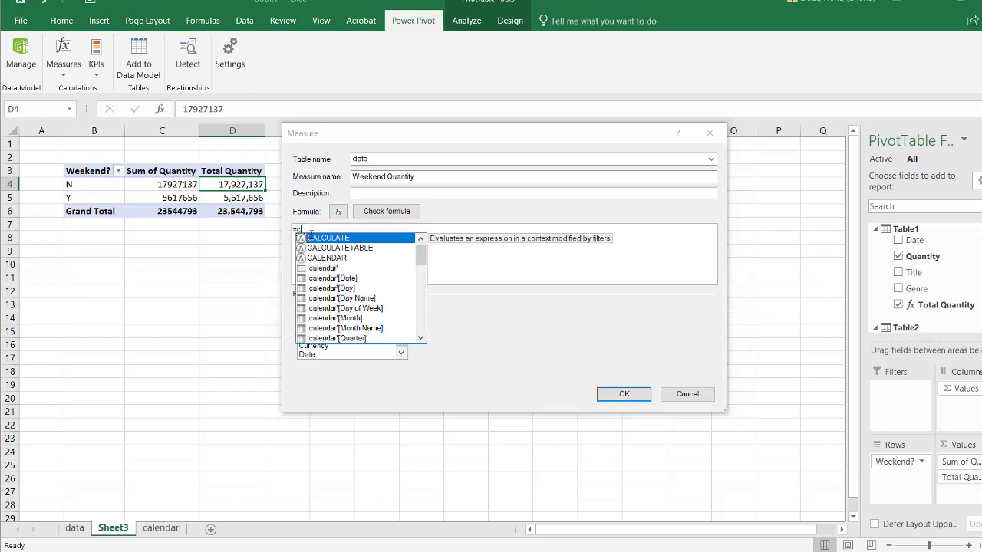
double_click(316, 238)
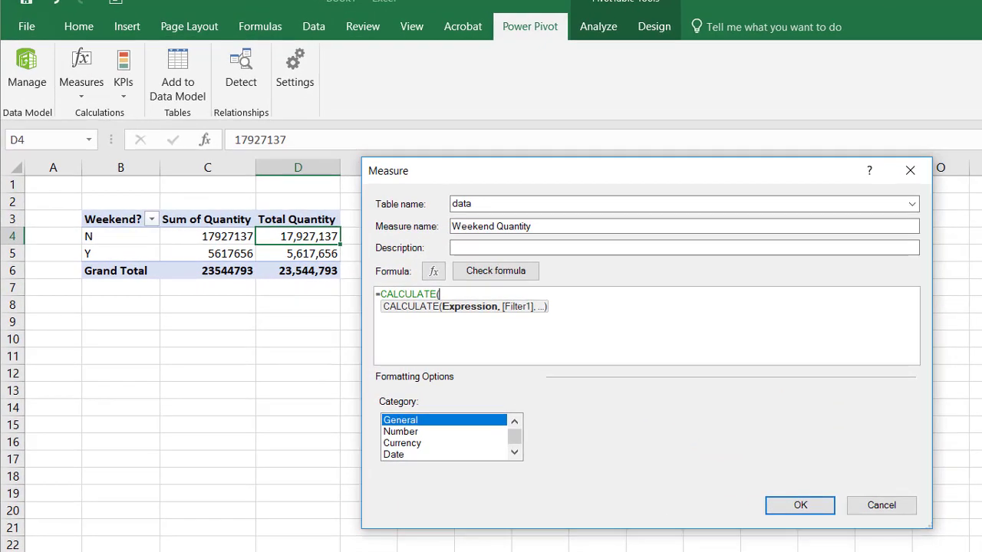
text(Tot)
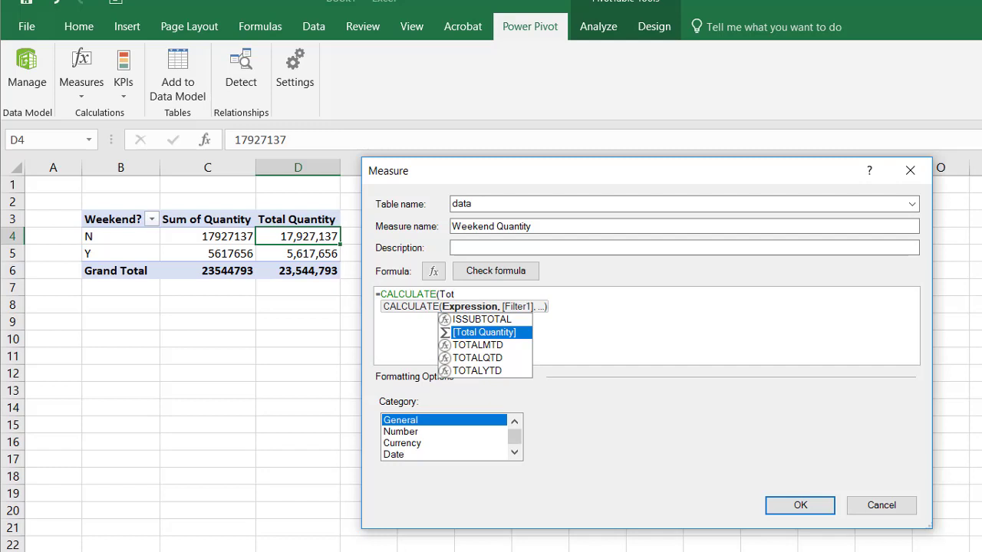
double_click(492, 334)
text(,)
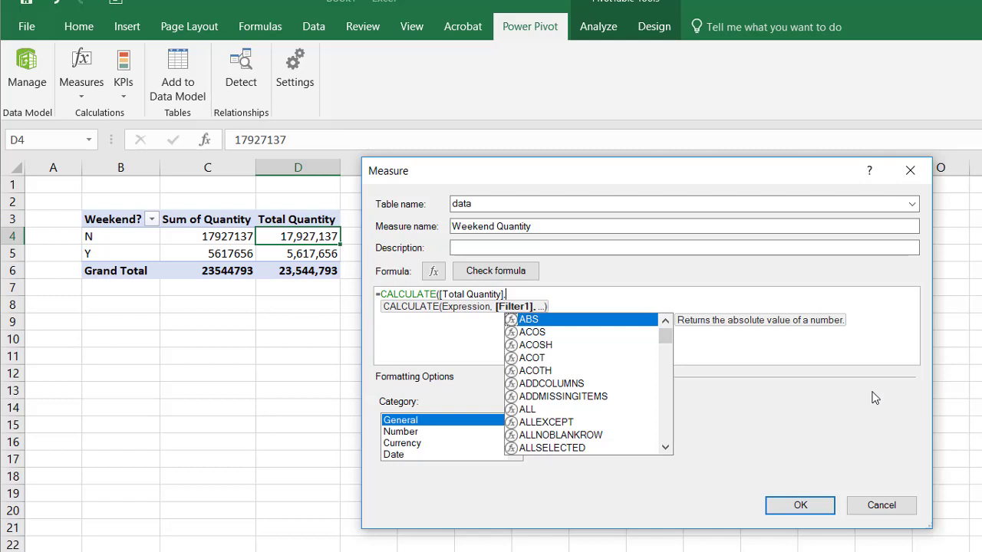
text(We)
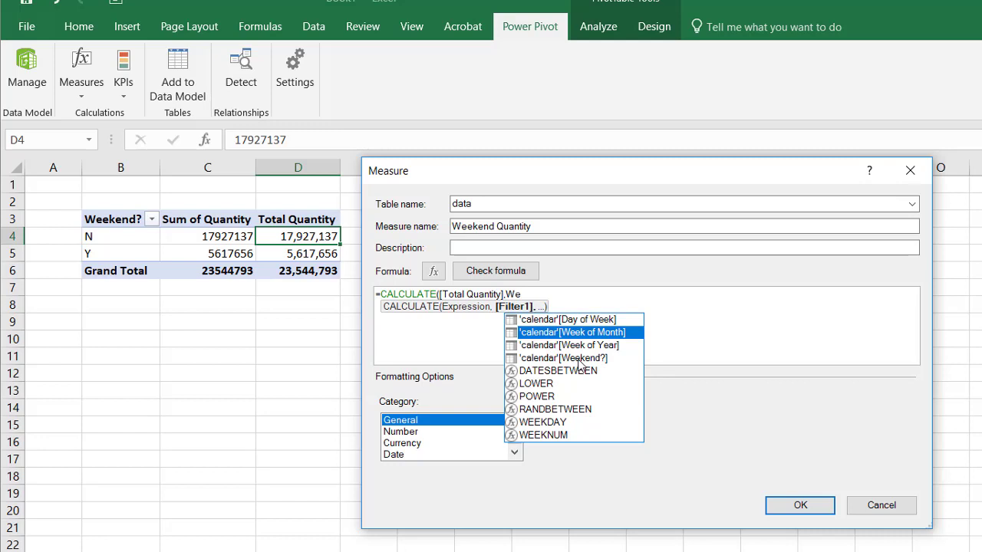
double_click(581, 358)
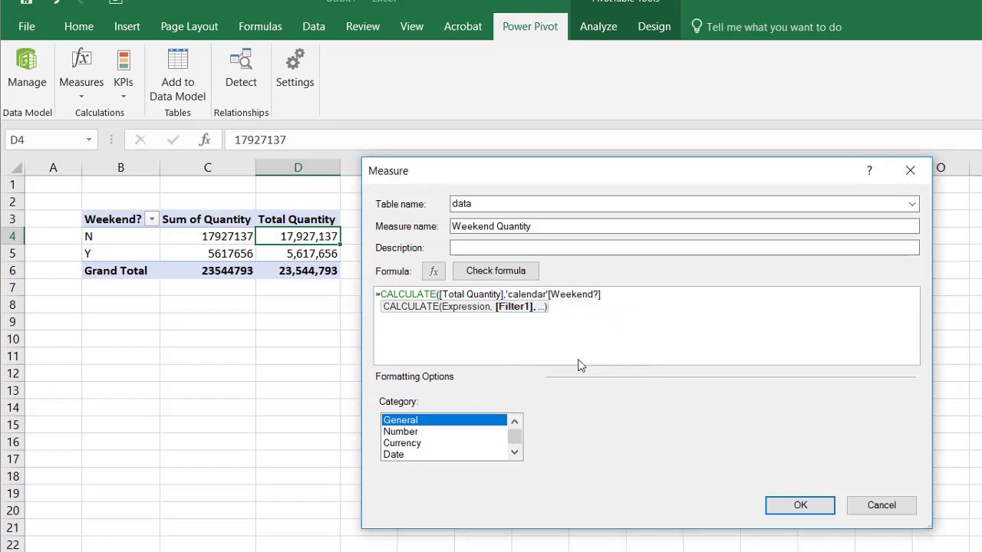
text())
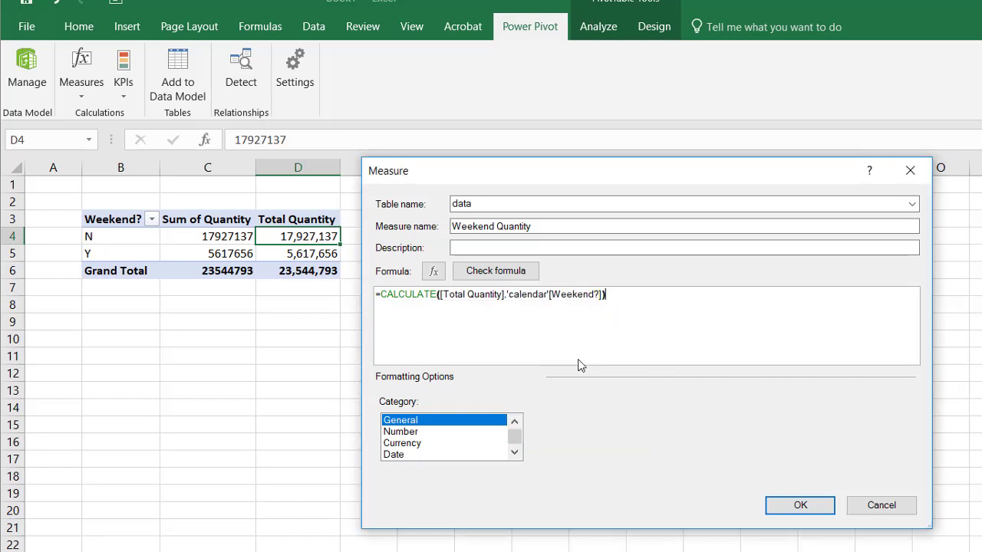
Step: Format Weekend Quantity as a Whole Number with 1000 separator and save it
click(411, 432)
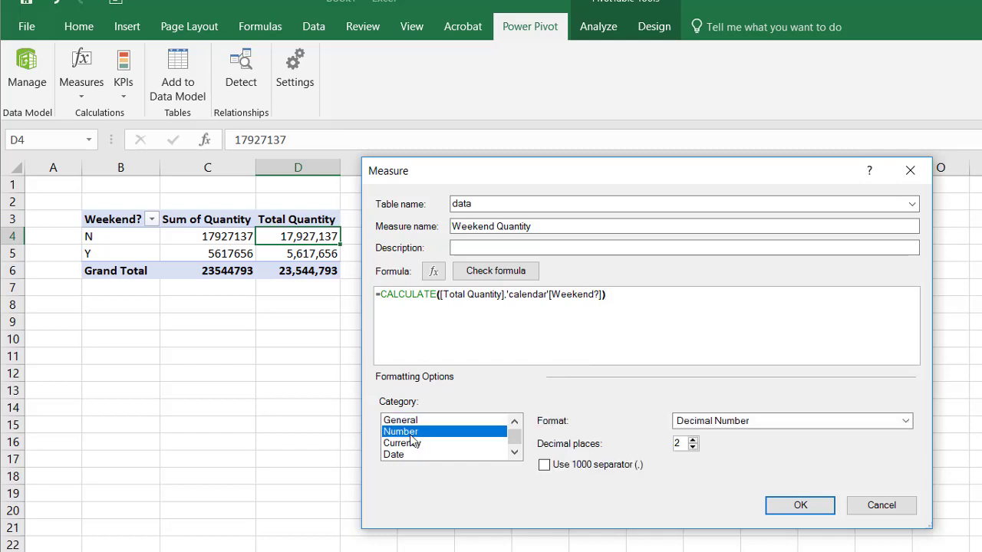
click(782, 424)
click(774, 445)
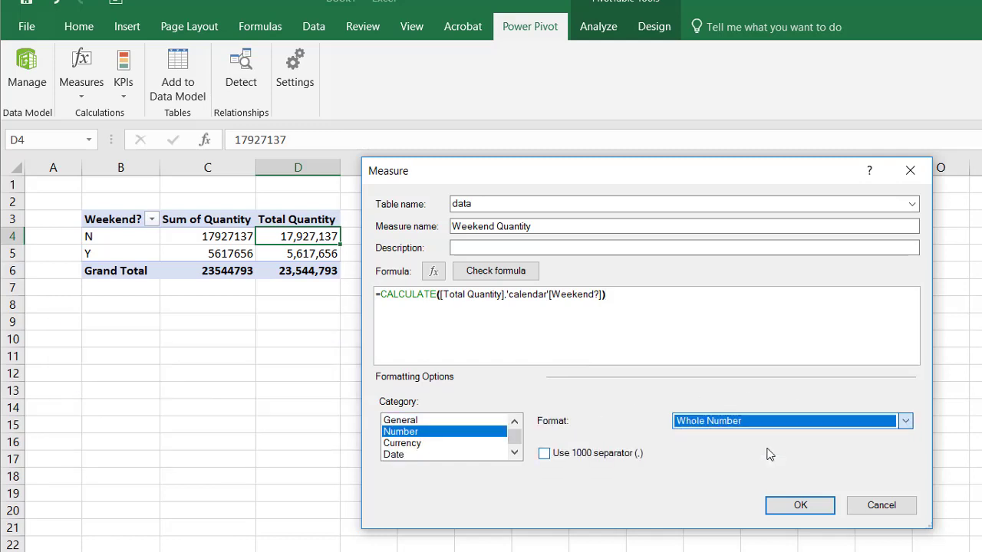
click(545, 455)
click(788, 509)
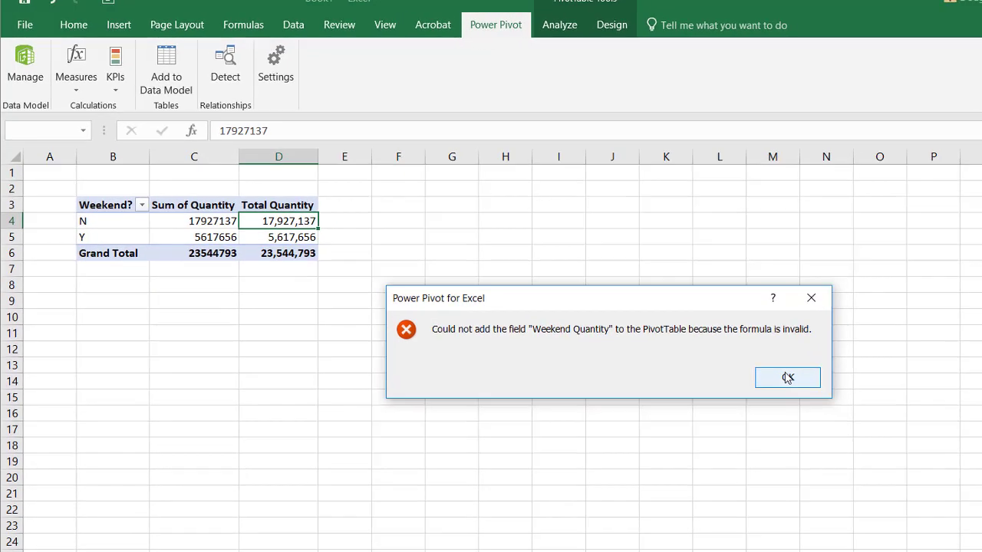
Step: Swap Sum of Quantity for Weekend Quantity in Values, which fails converting 'Y' to True/False
click(842, 404)
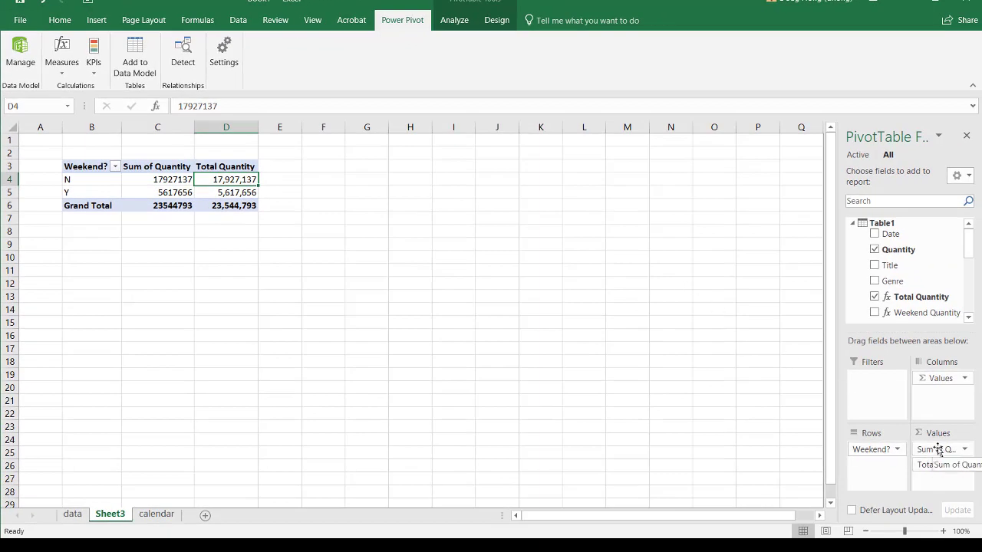
drag(938, 451, 657, 351)
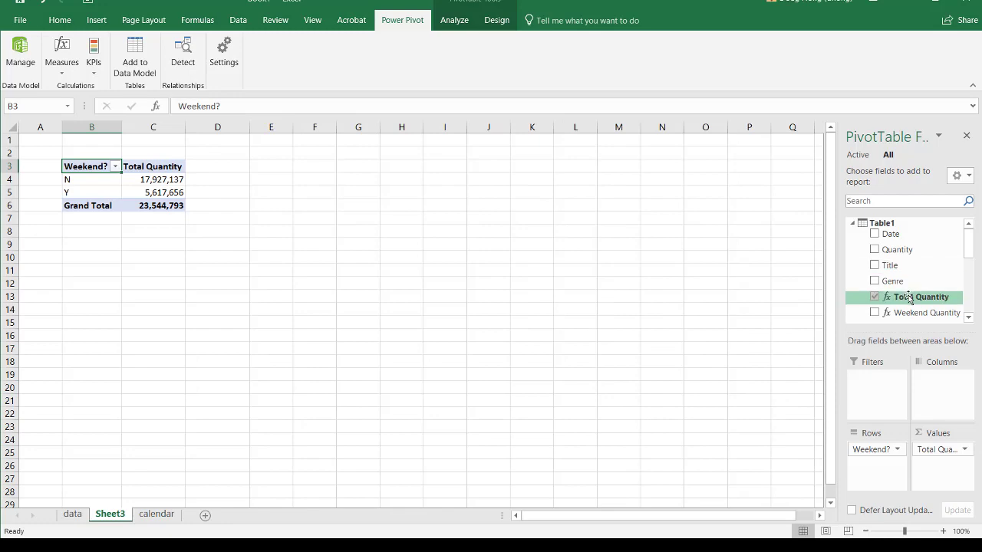
drag(902, 313, 951, 472)
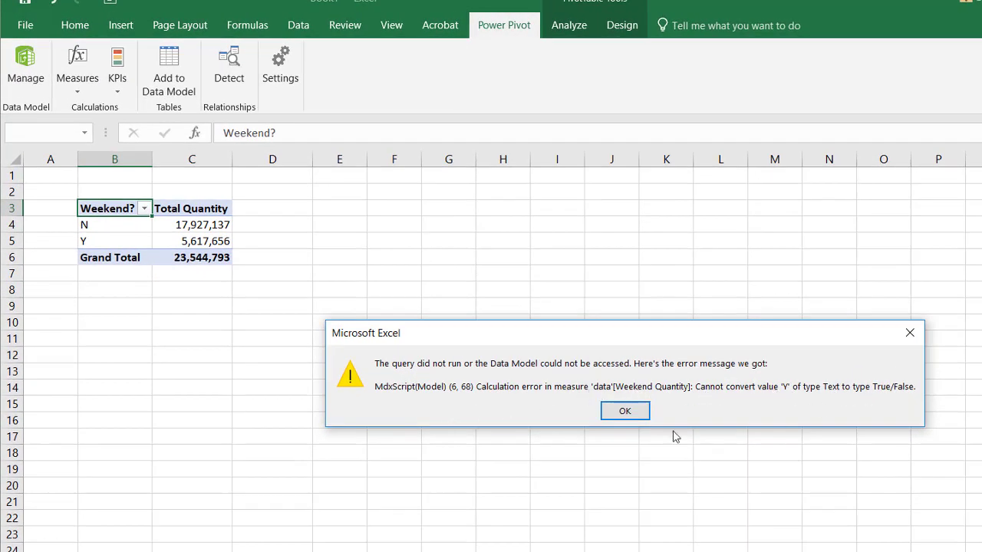
click(630, 411)
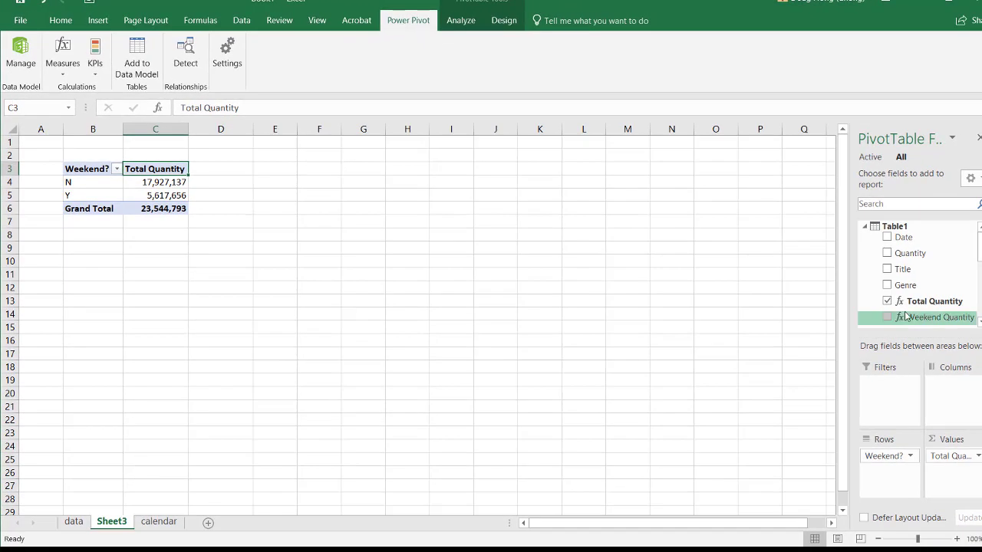
right_click(906, 316)
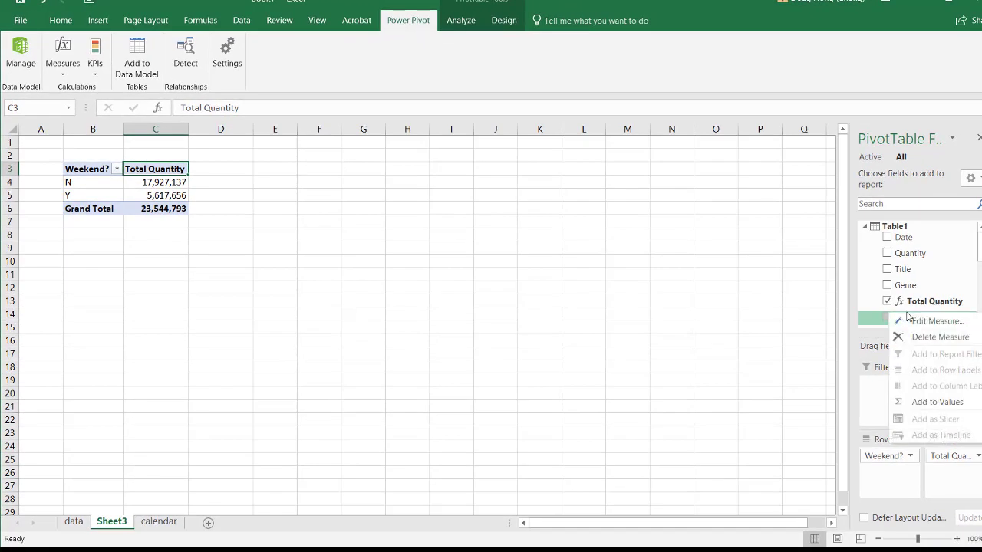
Step: Edit Weekend Quantity's formula to filter 'calendar'[Weekend?]="Y"
click(908, 322)
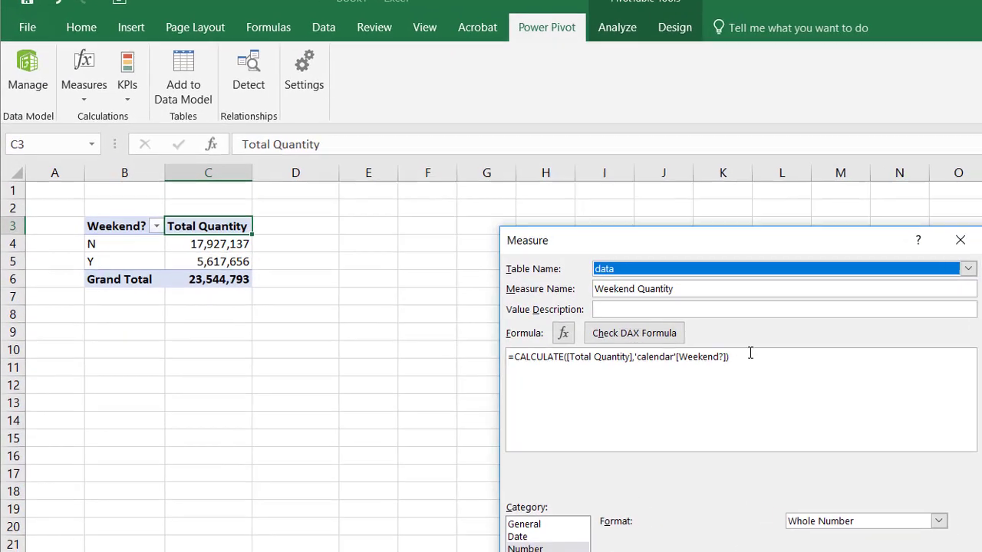
click(602, 287)
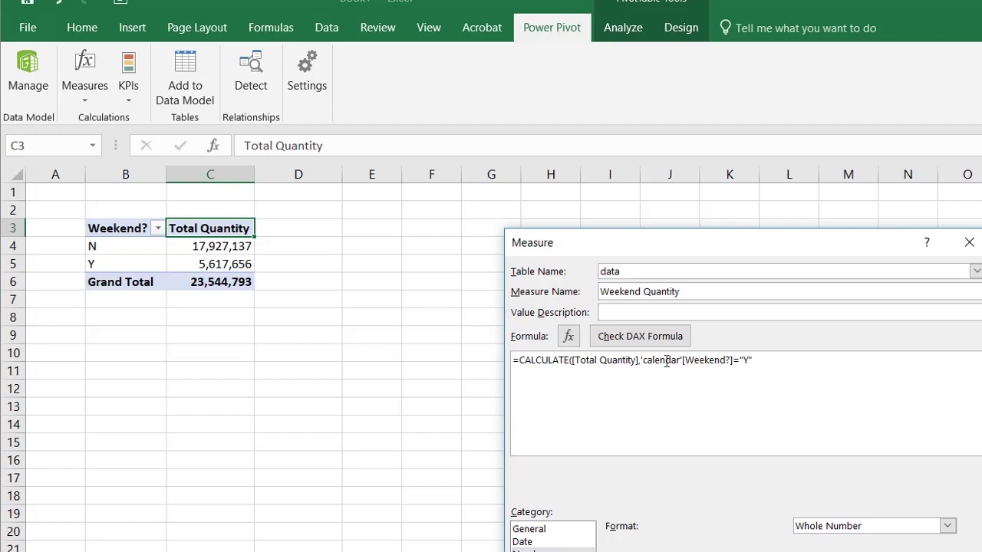
text(")
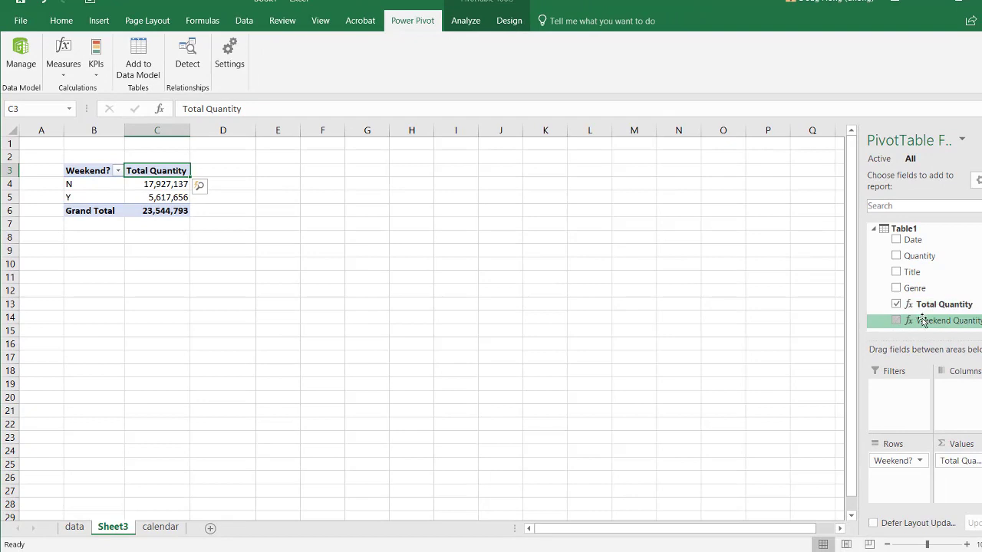
Step: Add Weekend Quantity to Values and replace the Weekend? rows with Genre
drag(909, 321, 952, 481)
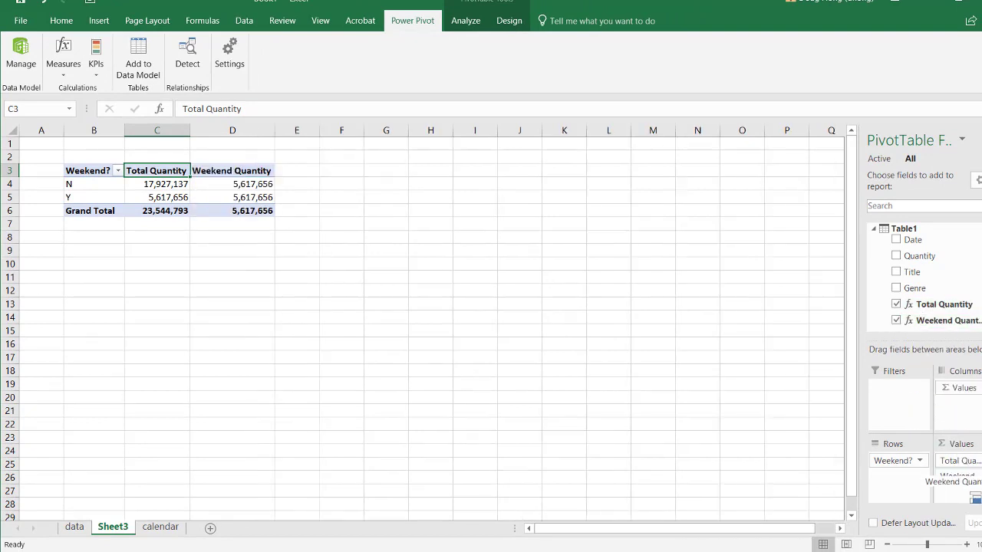
click(257, 182)
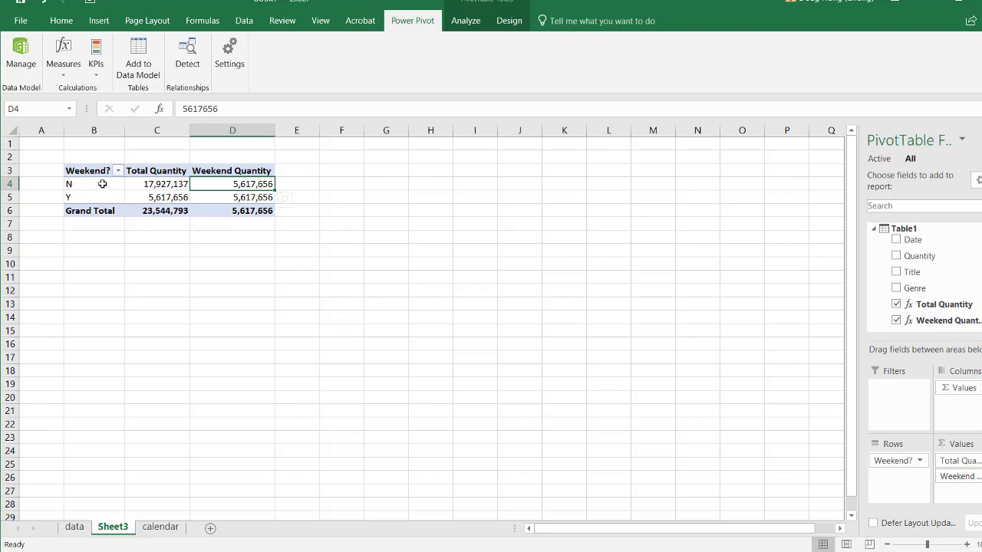
drag(738, 442, 161, 184)
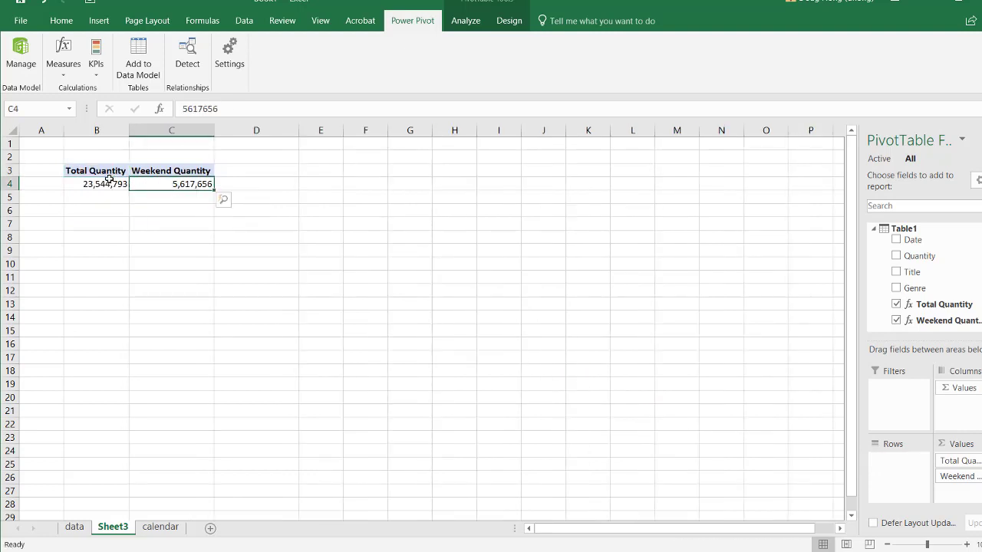
drag(923, 287, 908, 477)
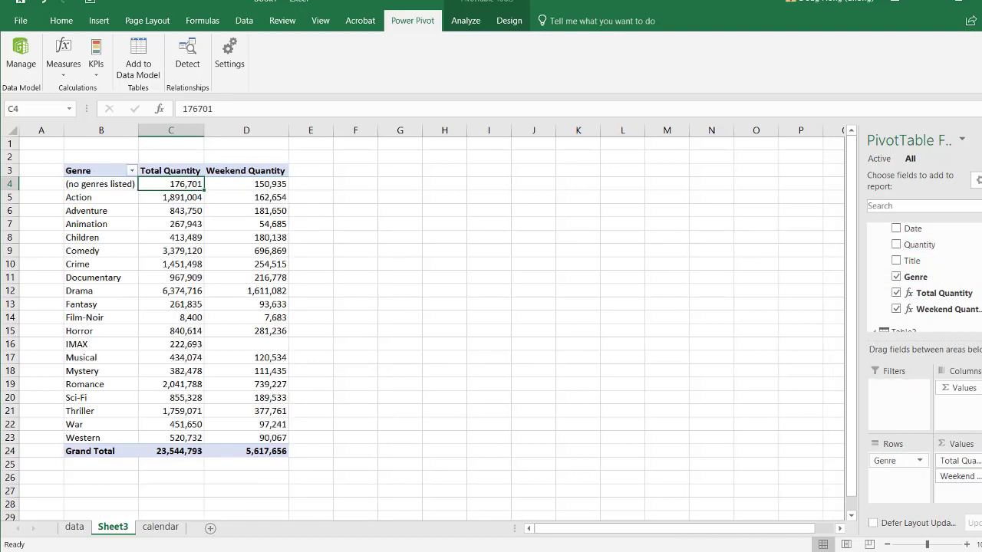
scroll(920, 311, down, 5)
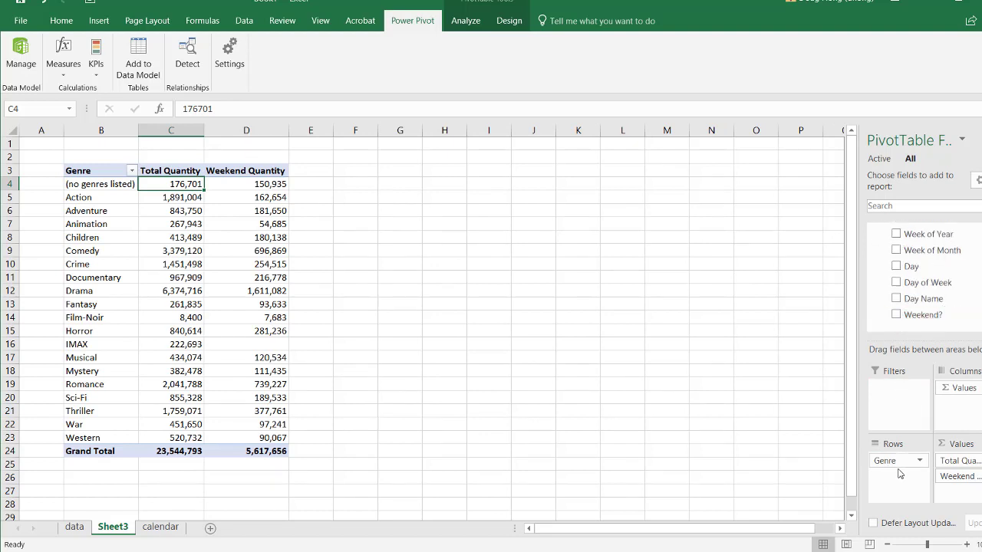
scroll(921, 298, up, 3)
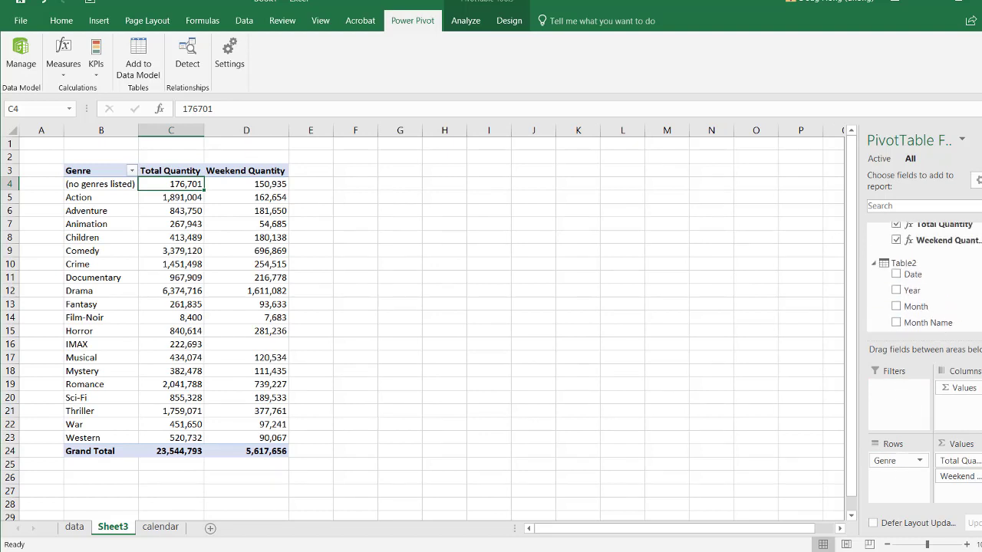
scroll(920, 297, up, 2)
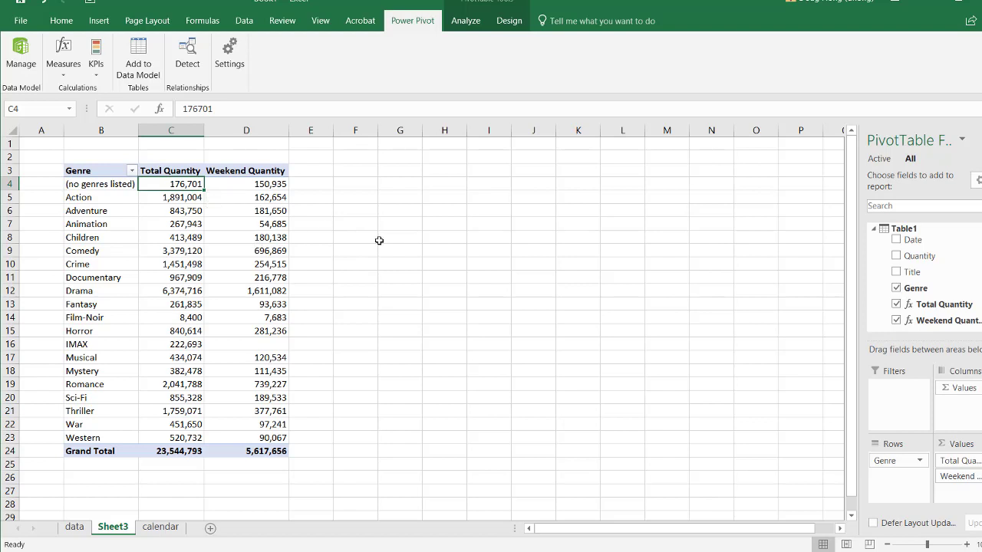
click(156, 201)
click(158, 226)
click(169, 276)
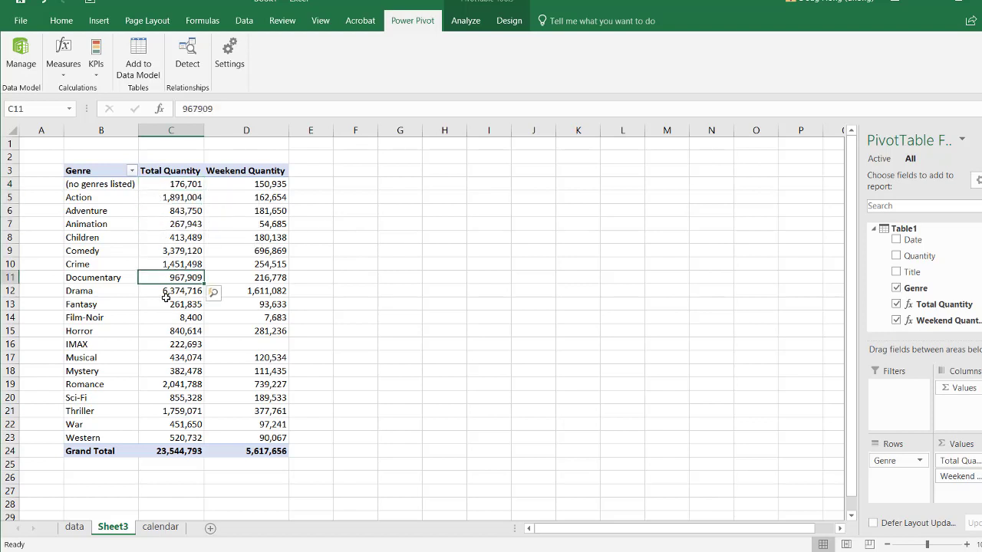
click(166, 296)
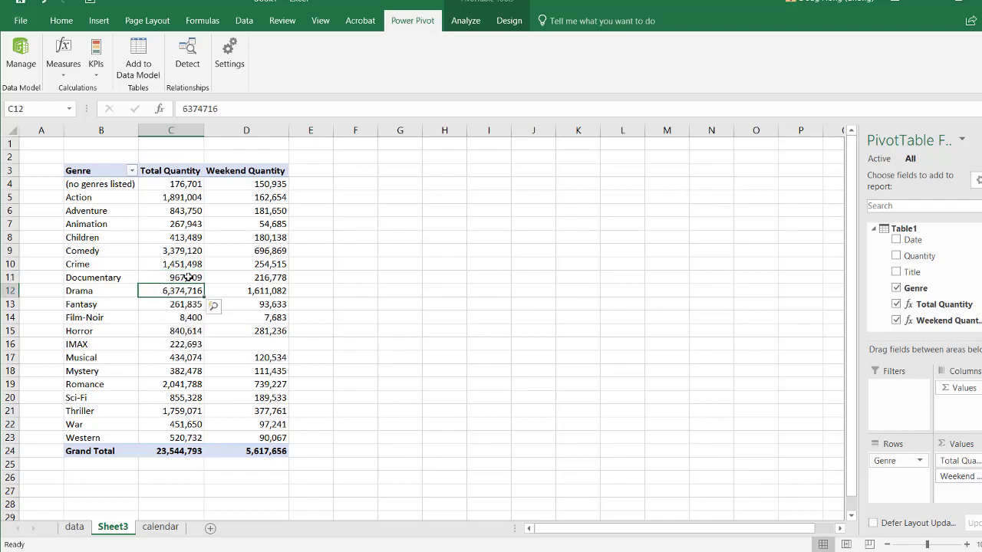
click(225, 169)
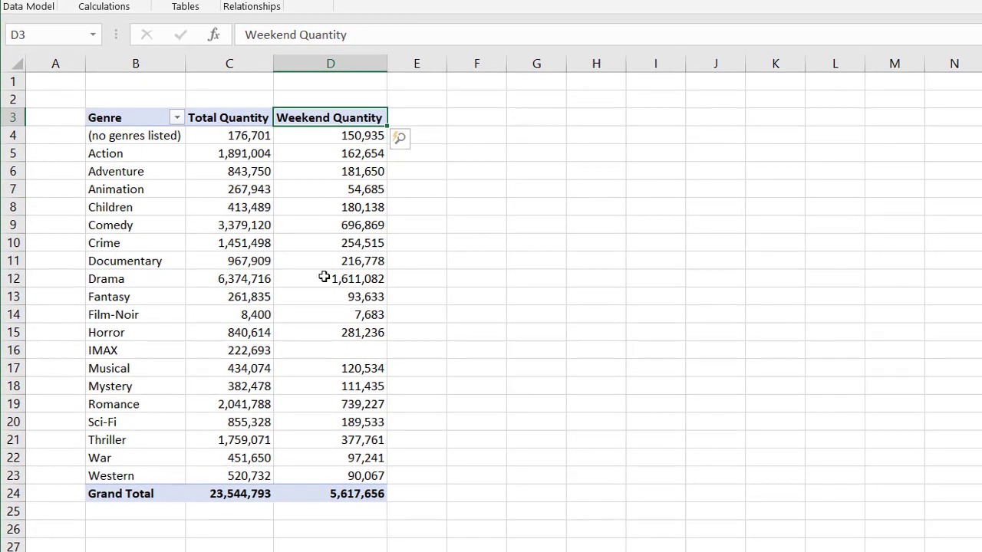
click(323, 281)
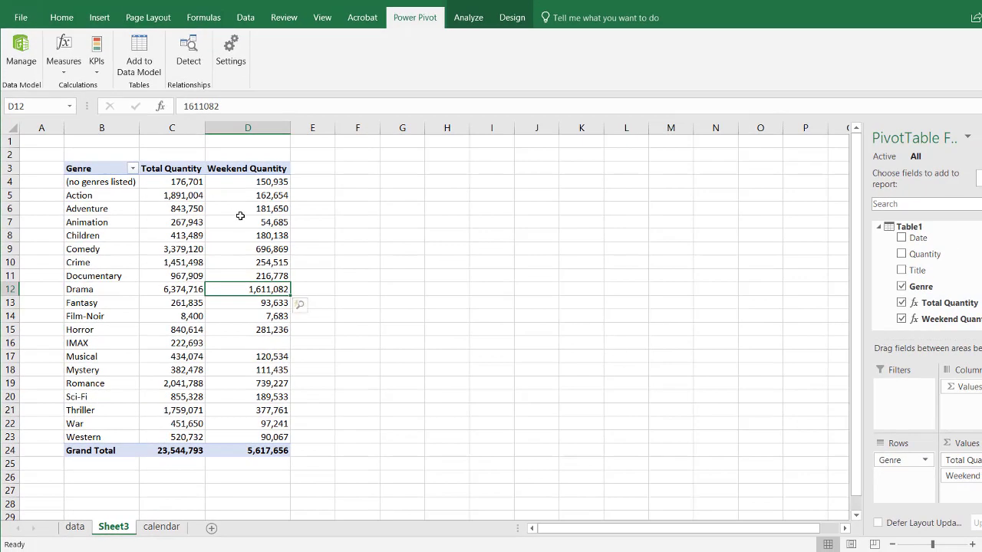
mouse_move(241, 214)
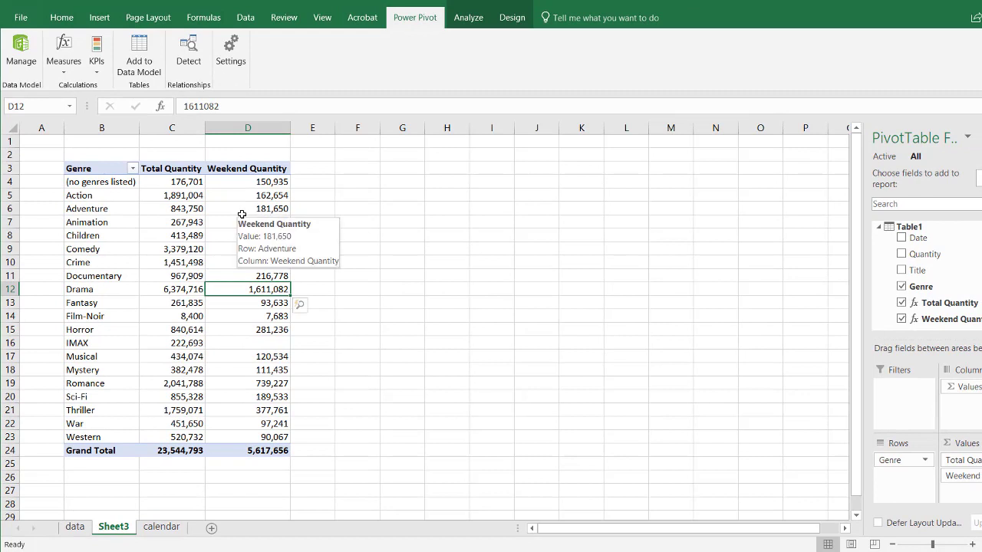